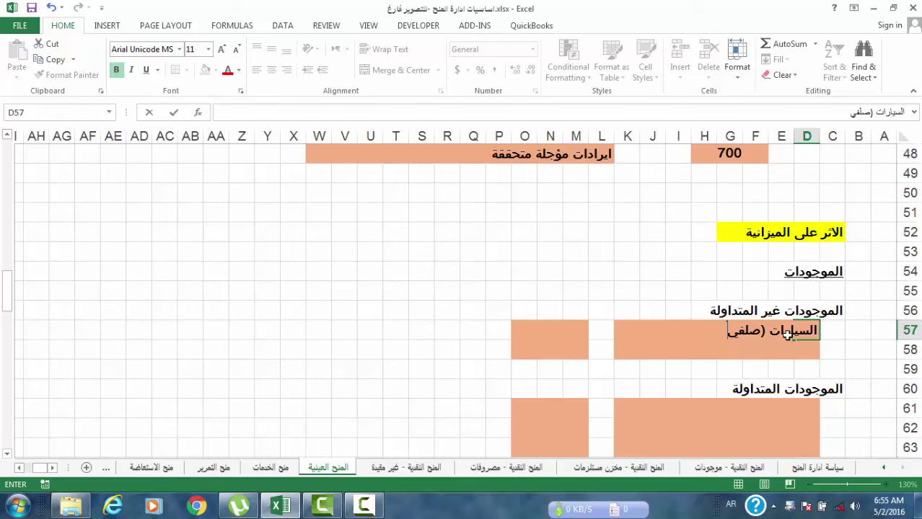
Complete the non-current asset label in D57 as "السيارات (صافي)"
key("BackSpace")
key("BackSpace")
key("BackSpace")
type("اقى)")
key("Return")
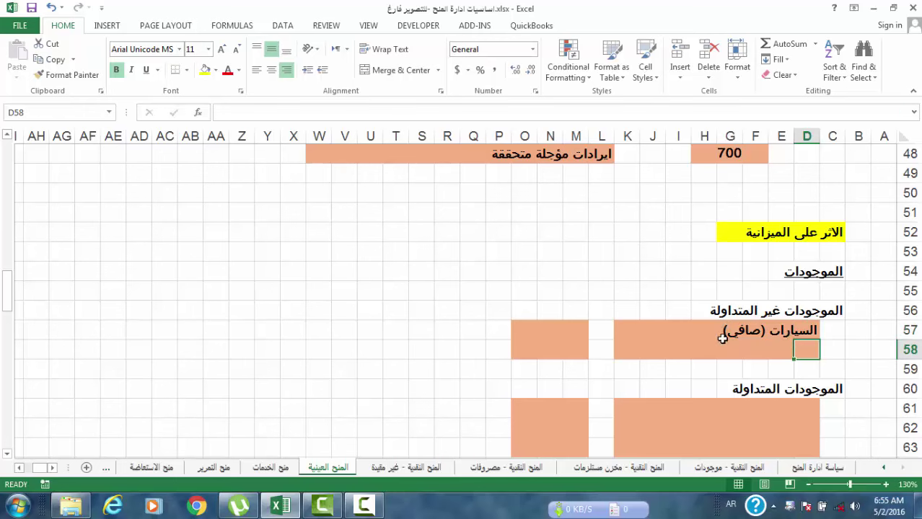
Calculate the net car value in M57 by subtracting the accumulated depreciation in F28 from the car cost in C18
left_click(570, 331)
type("=")
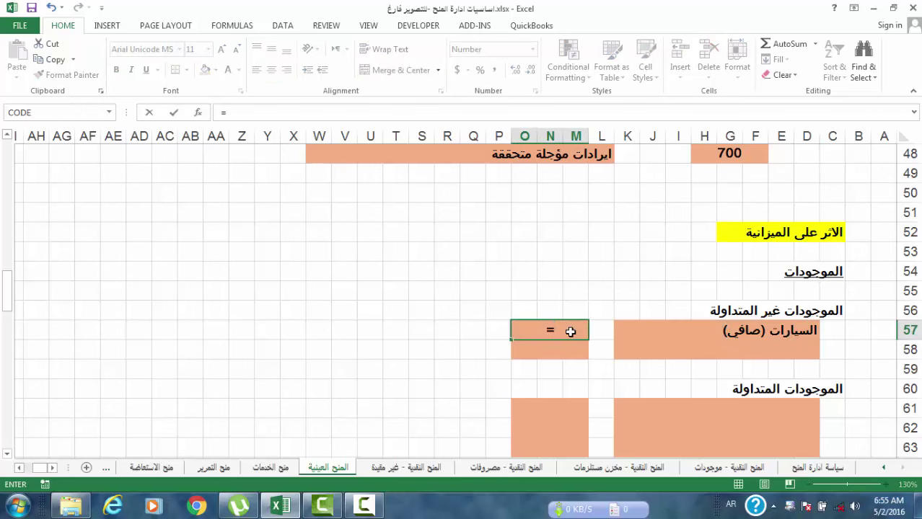
scroll(570, 331, "up", 11)
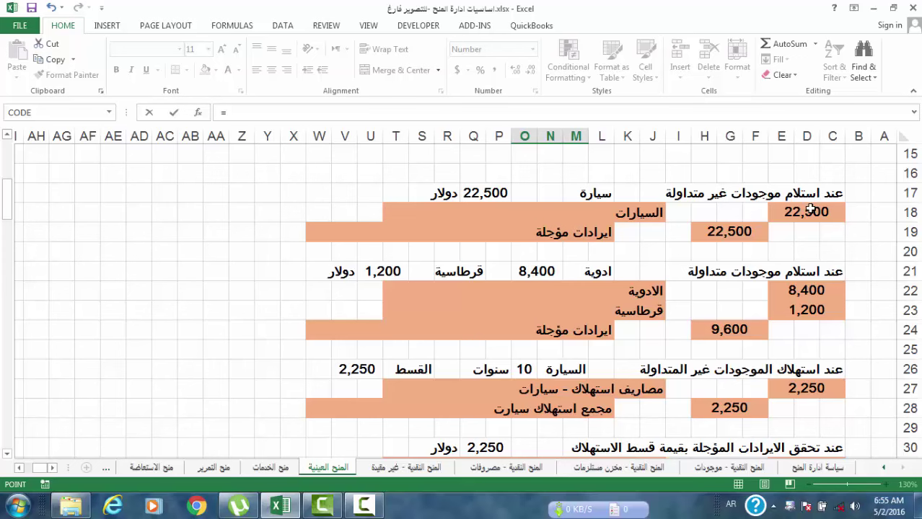
left_click(810, 210)
type("-")
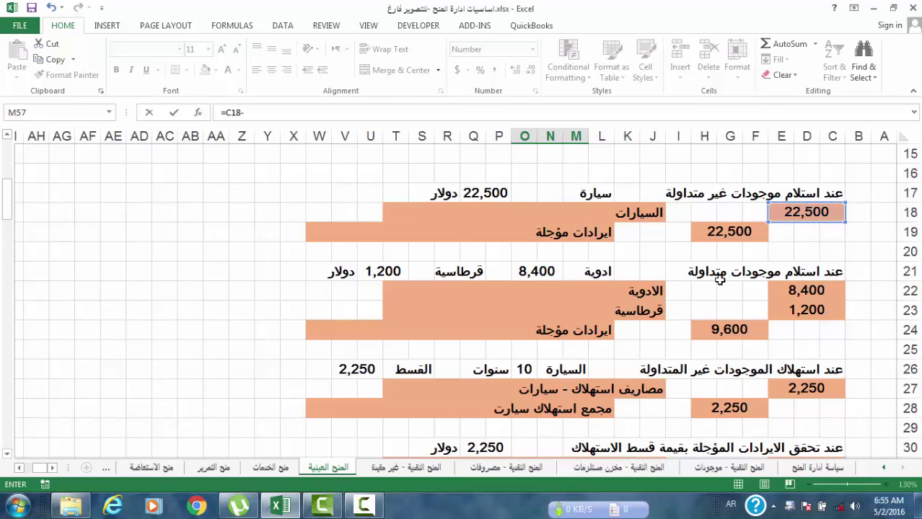
scroll(649, 331, "up", 1)
scroll(610, 396, "down", 2)
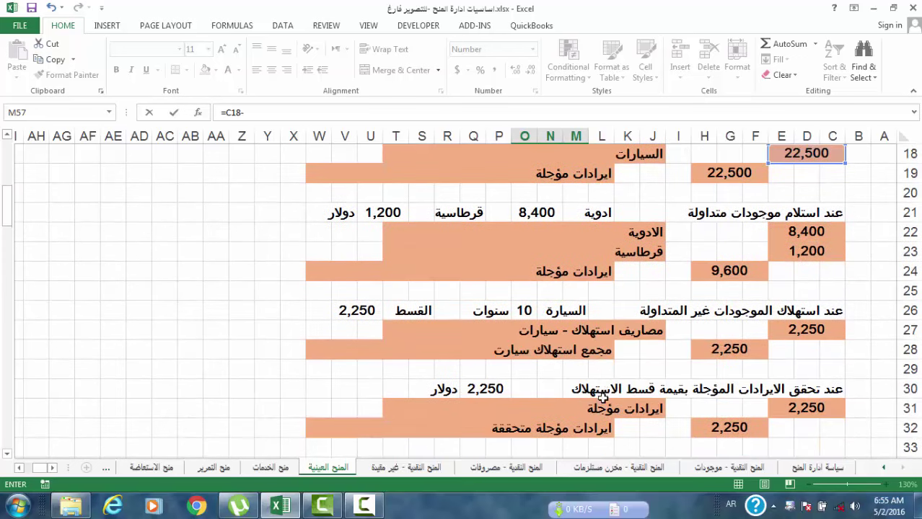
left_click(730, 347)
key("Return")
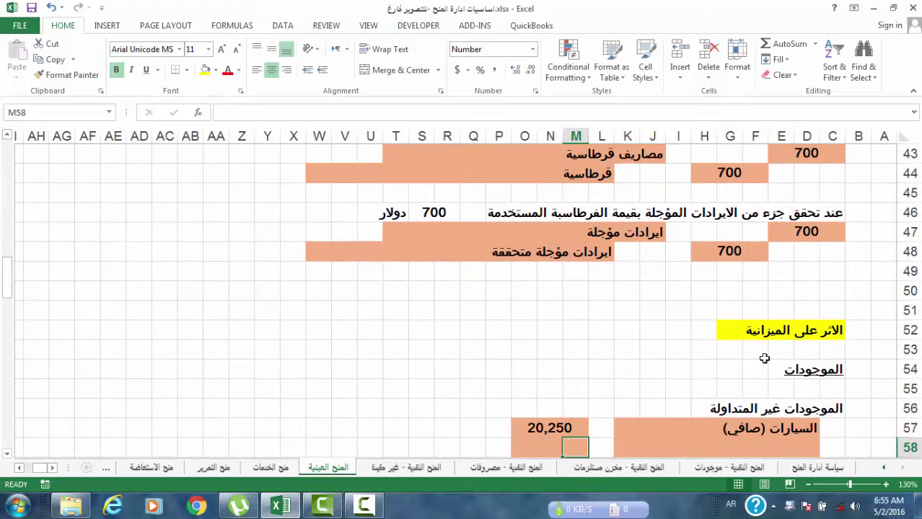
Link the first current-asset label in D61 to the account name in J22 and fill the formula down to D62
scroll(764, 359, "down", 2)
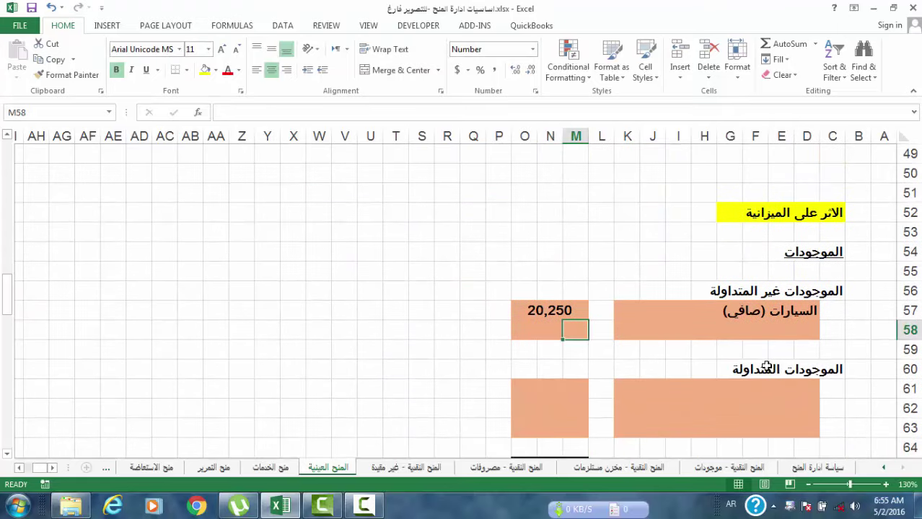
left_click(787, 390)
left_click(808, 388)
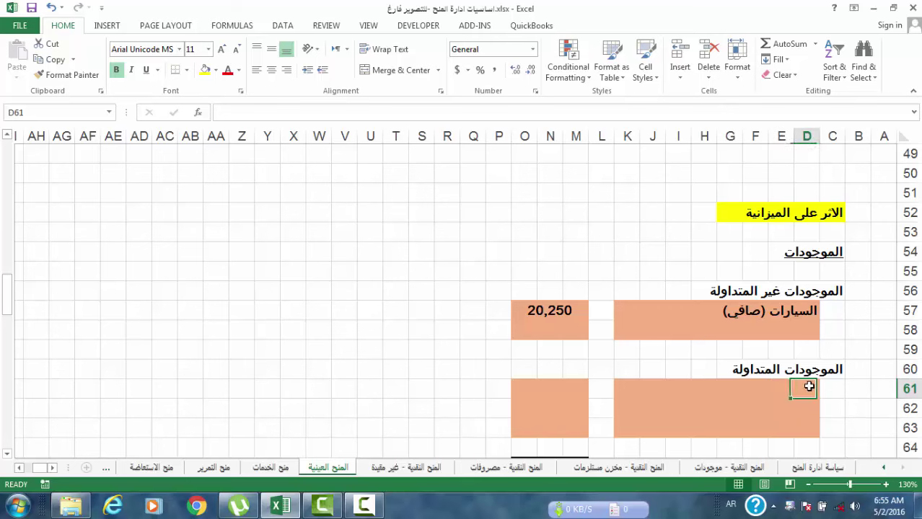
scroll(808, 393, "up", 8)
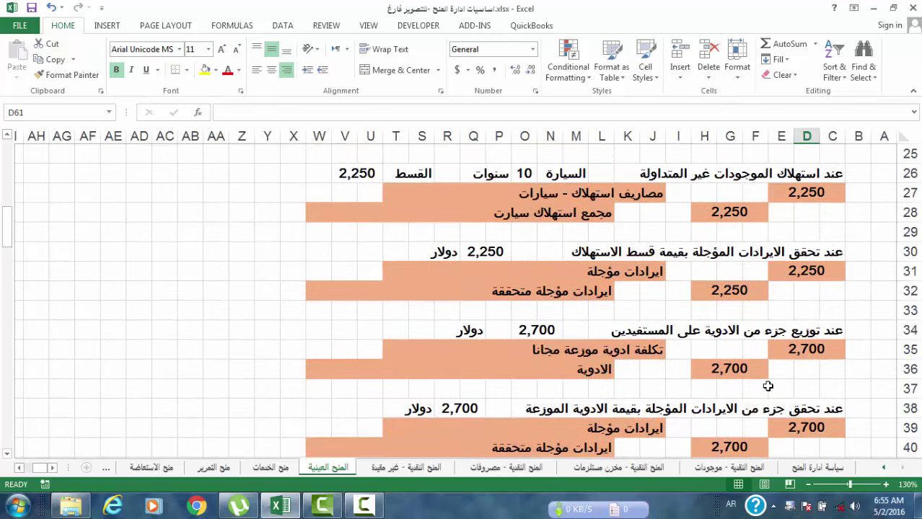
scroll(620, 372, "down", 1)
scroll(620, 372, "down", 1)
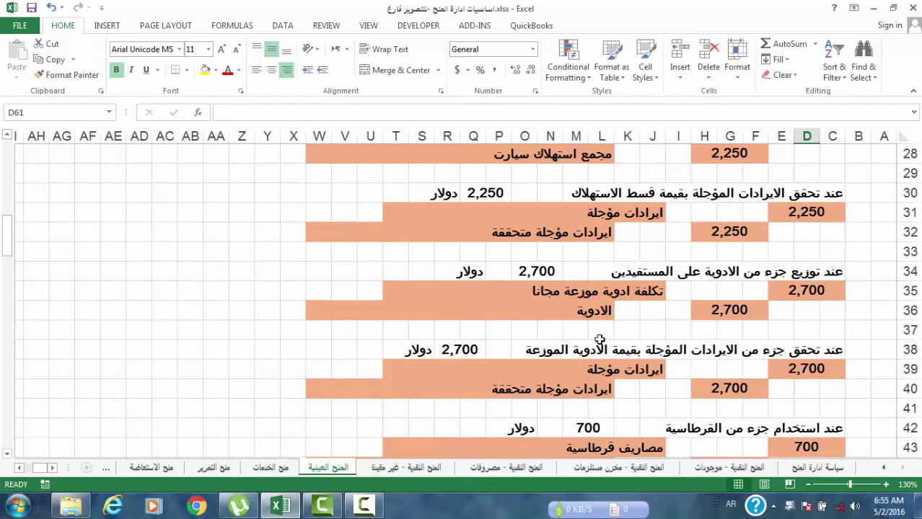
scroll(598, 339, "up", 2)
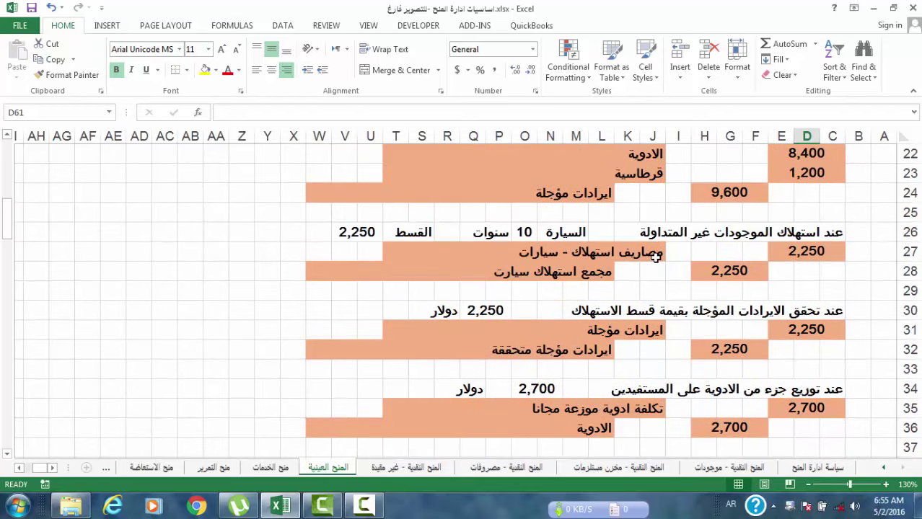
scroll(654, 257, "down", 7)
scroll(656, 258, "down", 2)
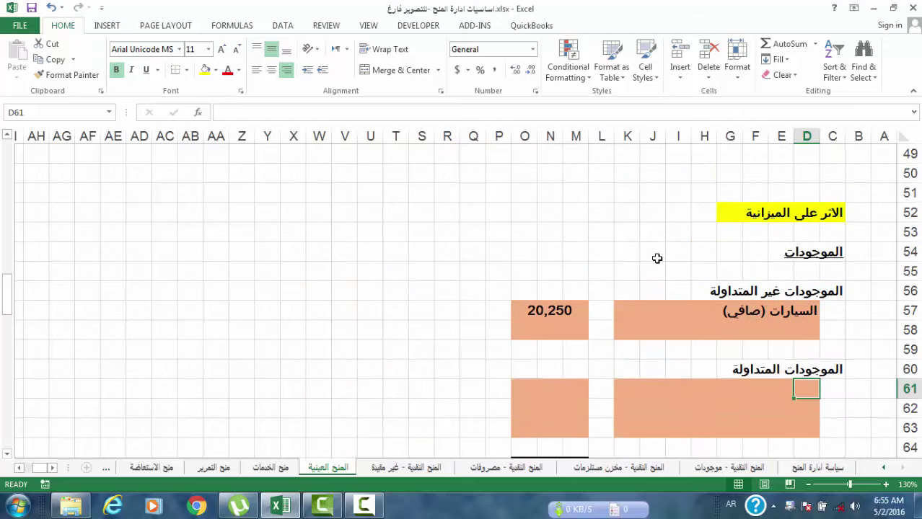
type("=")
scroll(657, 259, "up", 10)
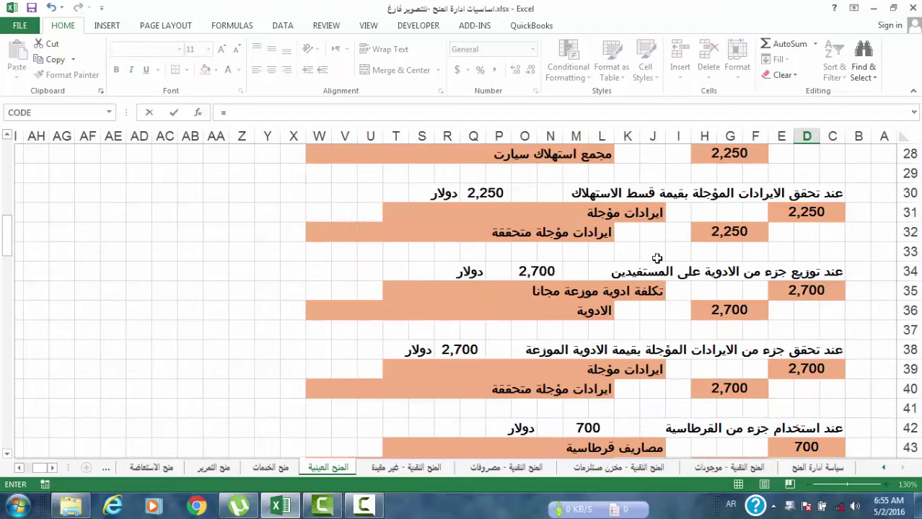
left_click(646, 218)
key("Return")
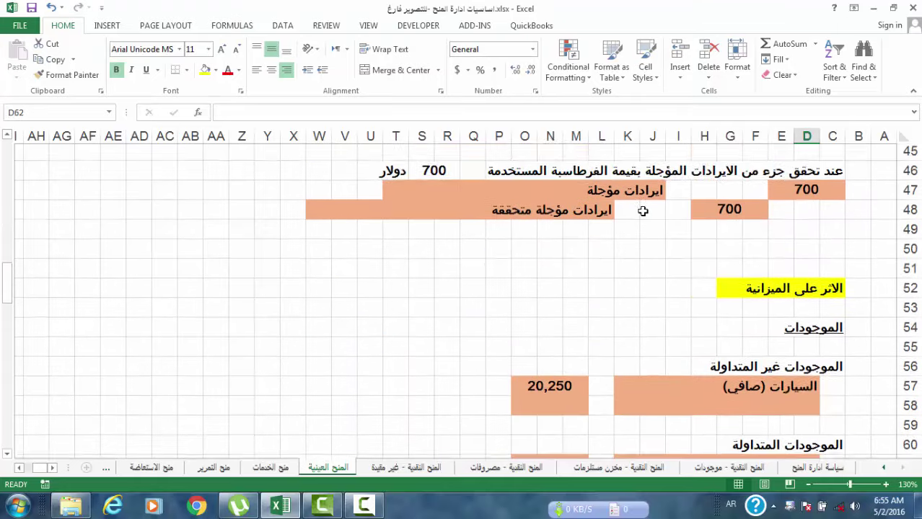
left_click(797, 438)
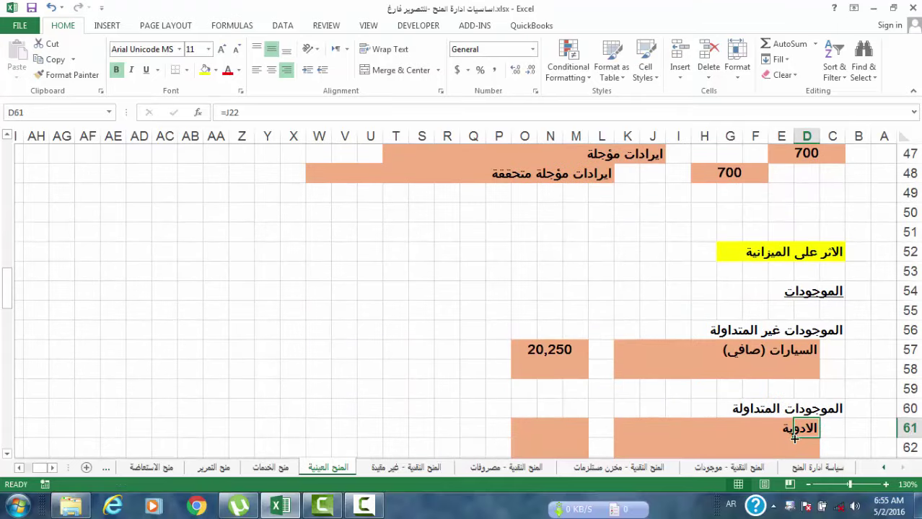
left_click_drag(794, 438, 794, 449)
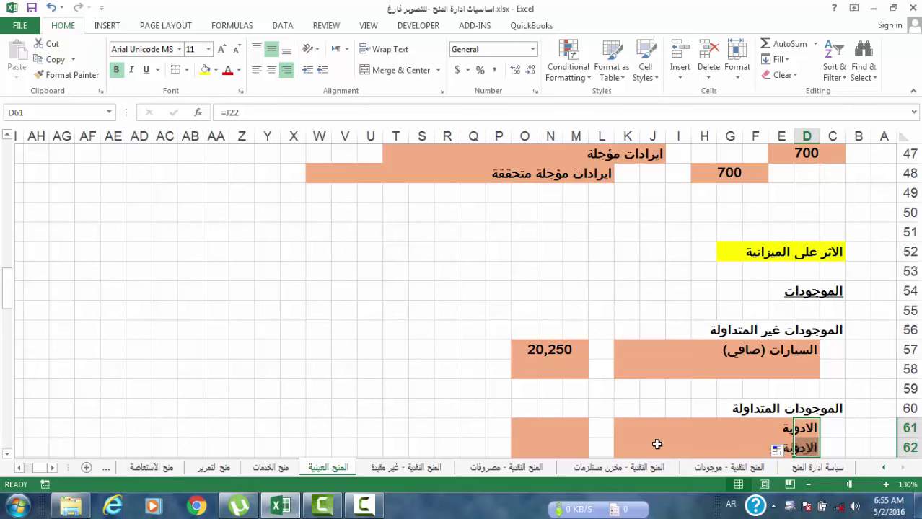
Calculate the medicines balance in M61 with the formula =C22-F36
left_click(583, 428)
type("=")
scroll(583, 427, "up", 5)
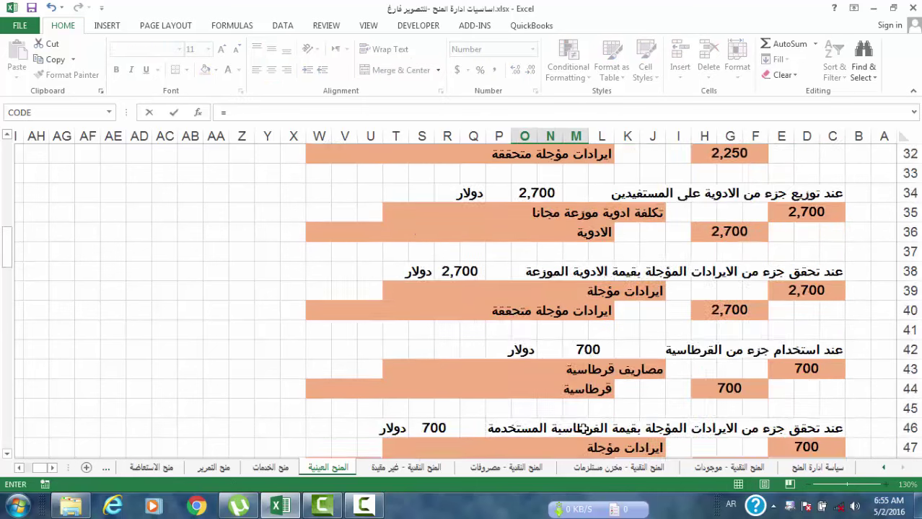
scroll(583, 429, "up", 6)
left_click(815, 308)
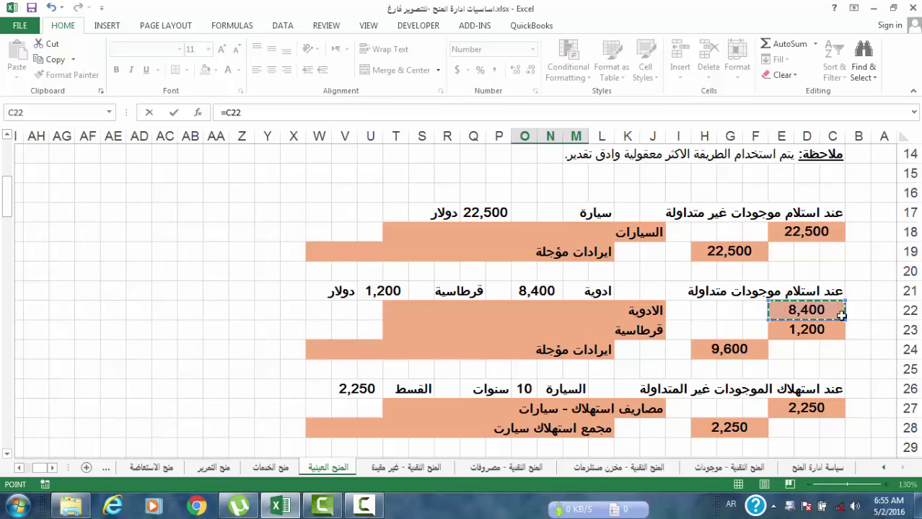
type("-")
scroll(823, 335, "down", 3)
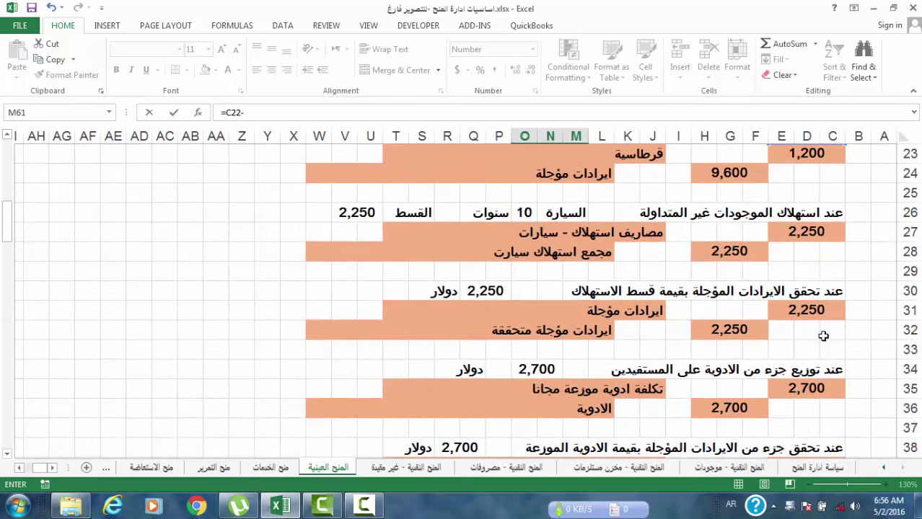
left_click(738, 408)
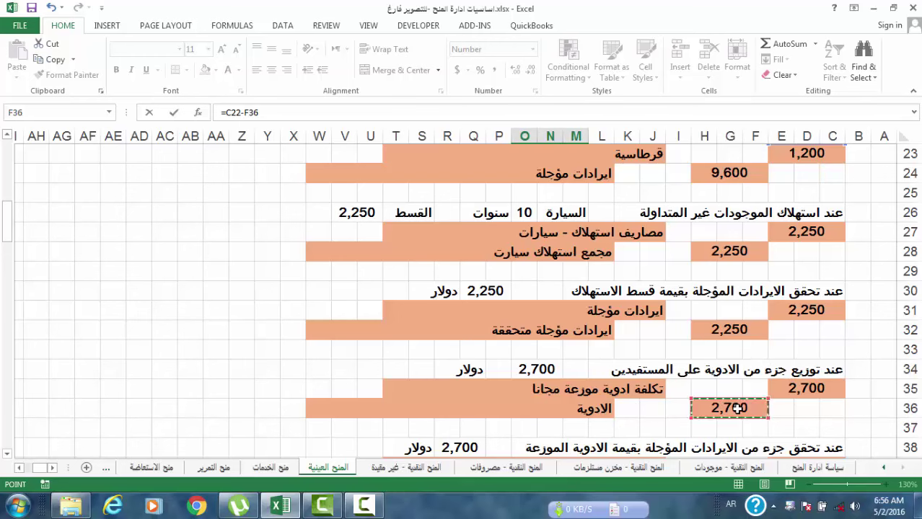
key("Return")
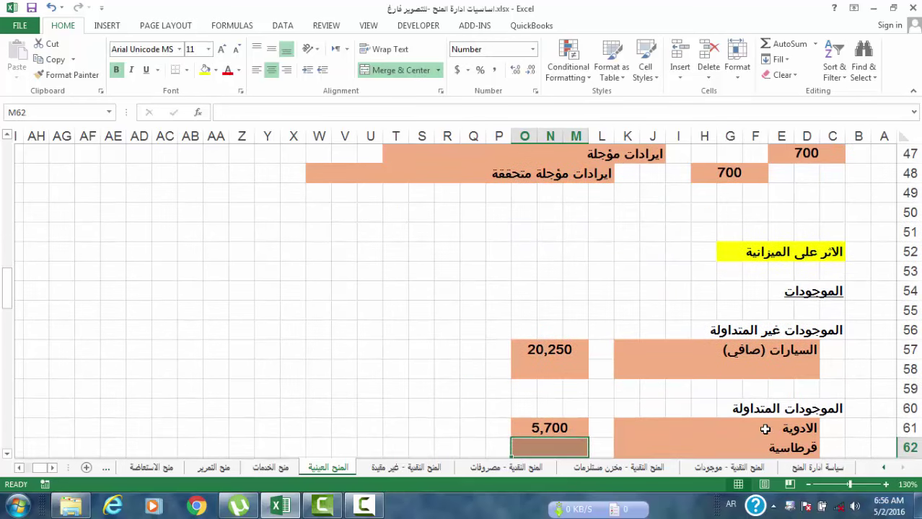
Calculate the stationery balance in M62 by subtracting the amount used in F44 from the amount received in C23
type("=")
scroll(765, 429, "up", 6)
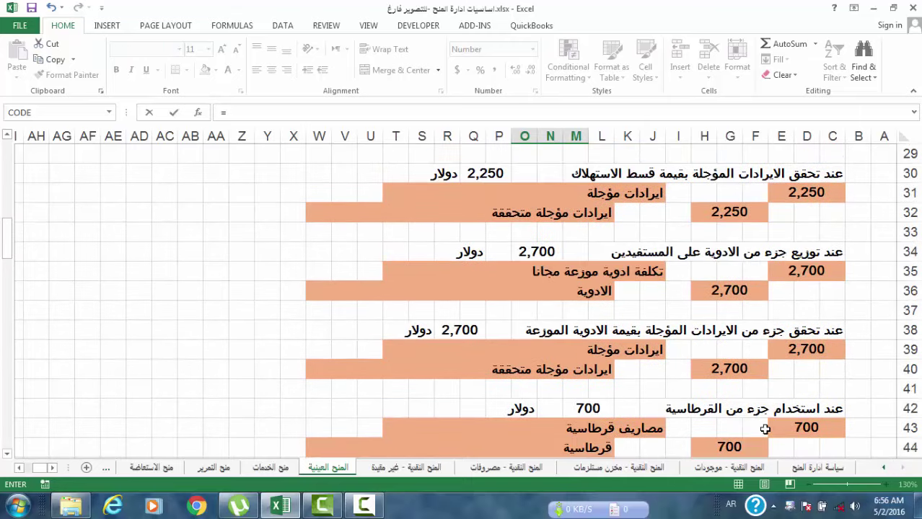
scroll(765, 430, "up", 1)
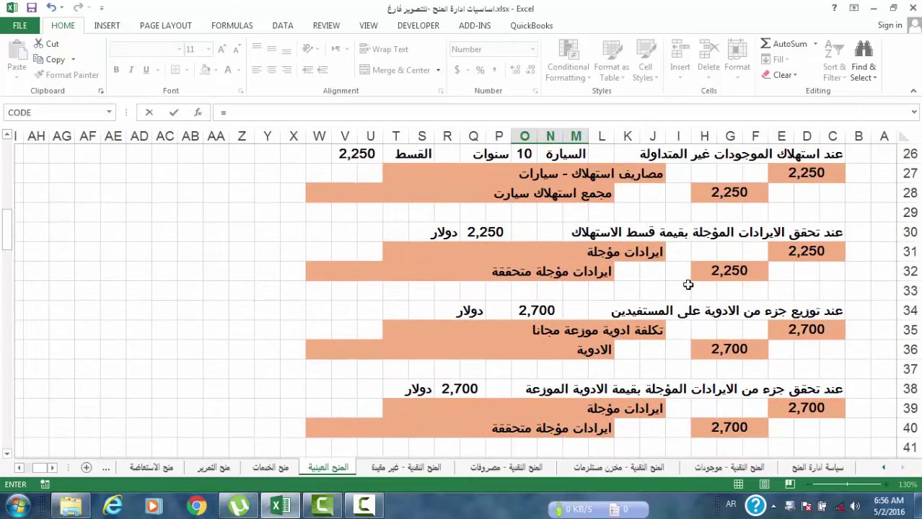
scroll(688, 285, "up", 3)
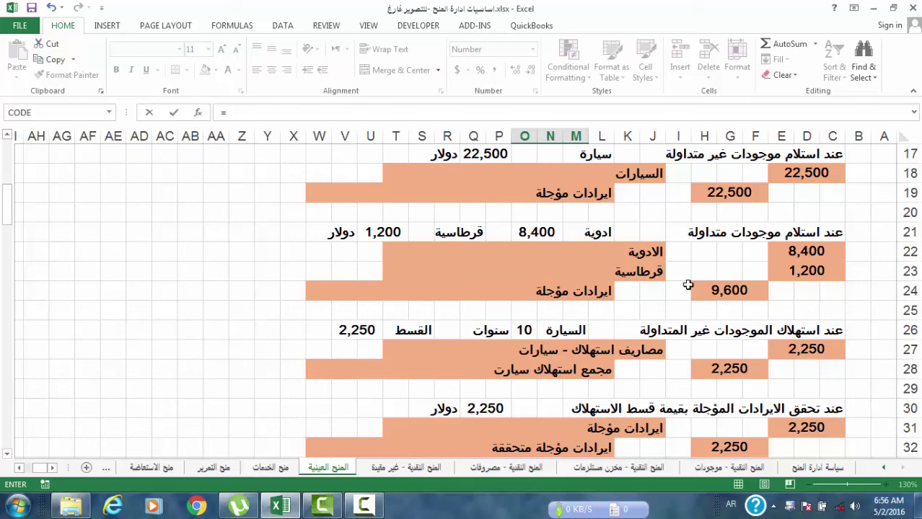
left_click(813, 269)
type("-")
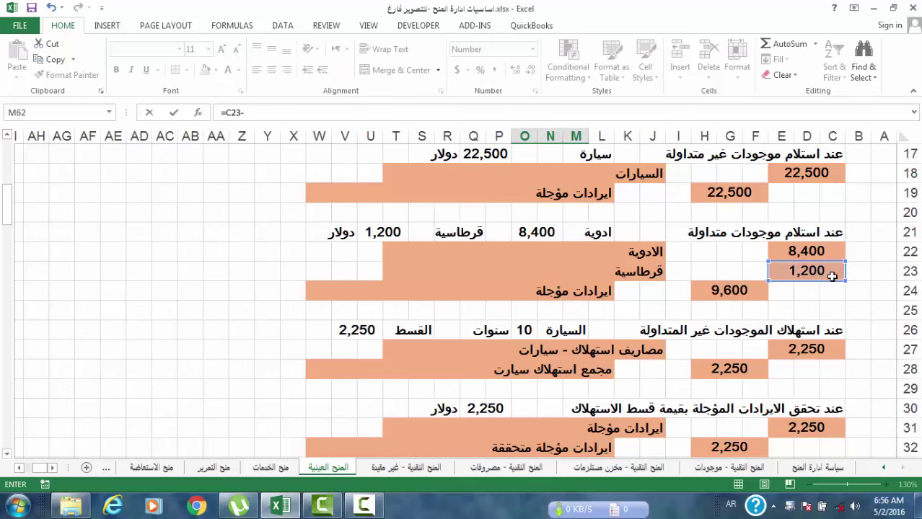
scroll(832, 276, "down", 4)
scroll(830, 277, "up", 1)
scroll(830, 281, "down", 2)
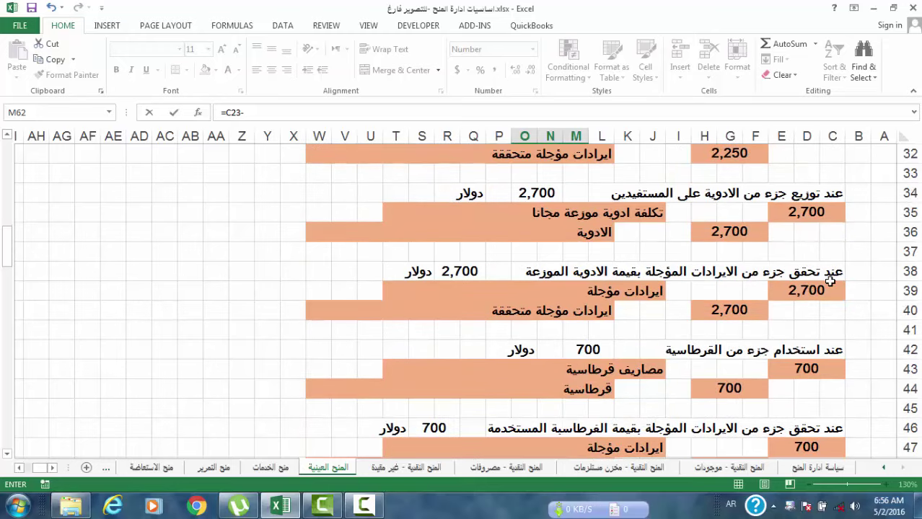
scroll(831, 281, "down", 2)
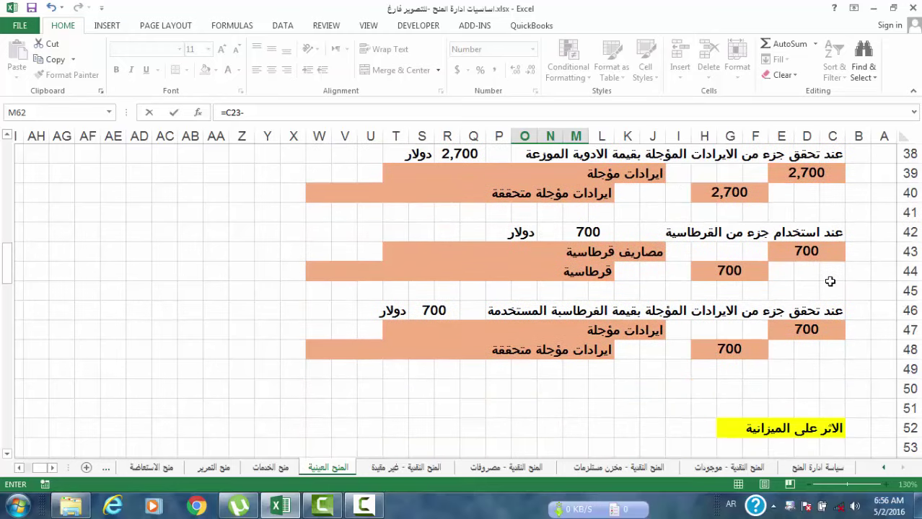
left_click(716, 270)
key("Return")
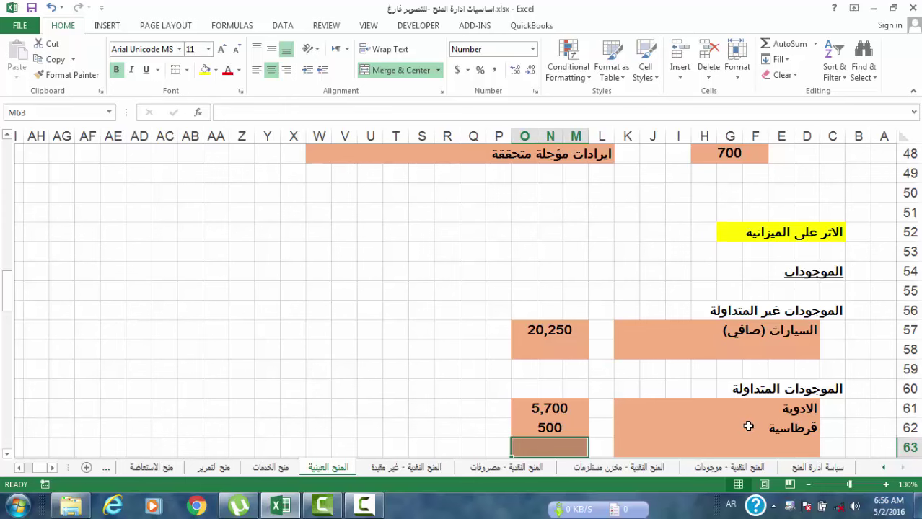
Total the assets in M65 with a SUM of the car, medicines and stationery balances in M57, M61 and M62
scroll(747, 427, "up", 6)
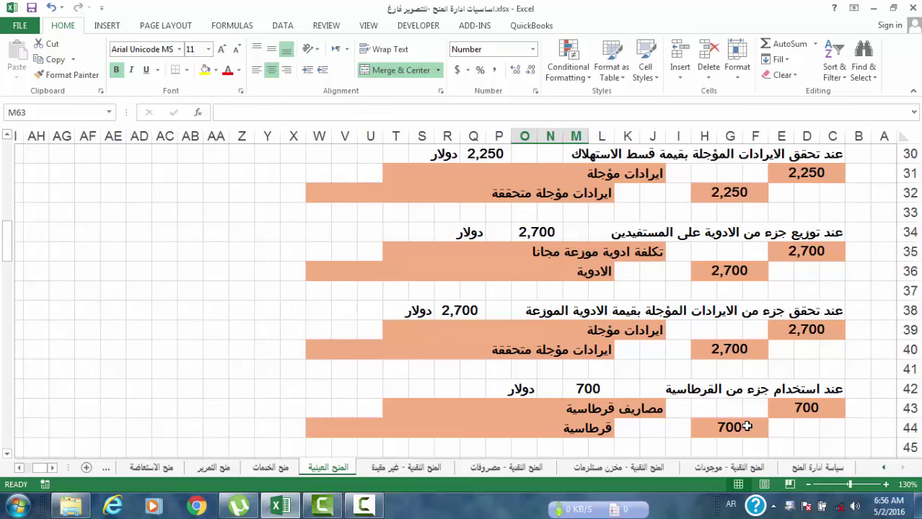
scroll(747, 426, "up", 2)
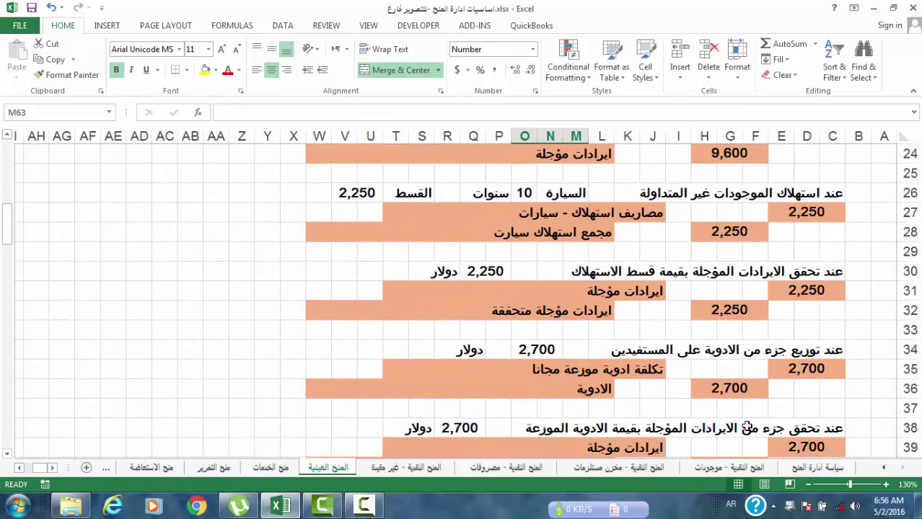
scroll(747, 426, "up", 1)
scroll(747, 419, "down", 8)
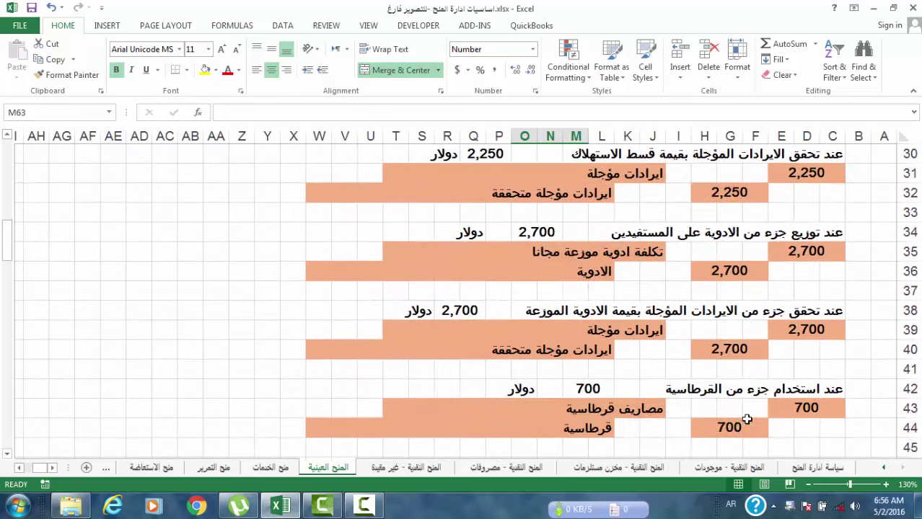
scroll(747, 416, "down", 3)
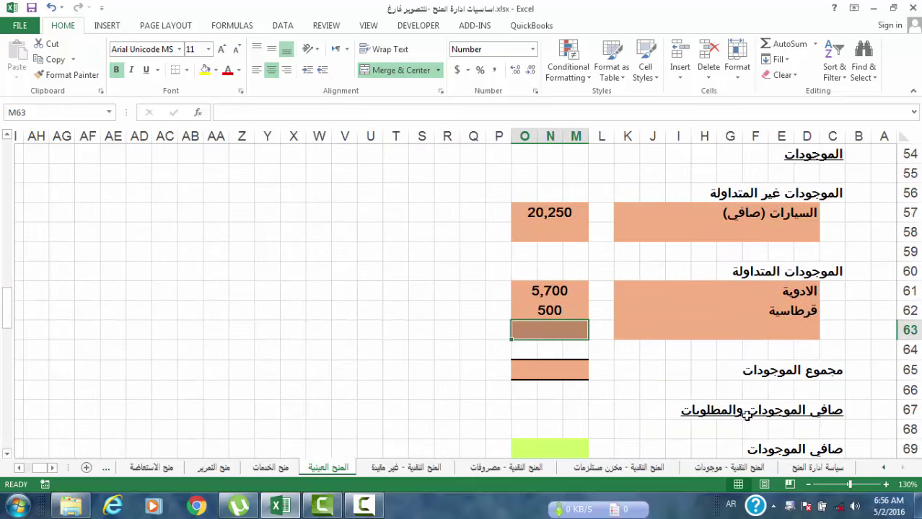
scroll(747, 415, "down", 2)
left_click(556, 235)
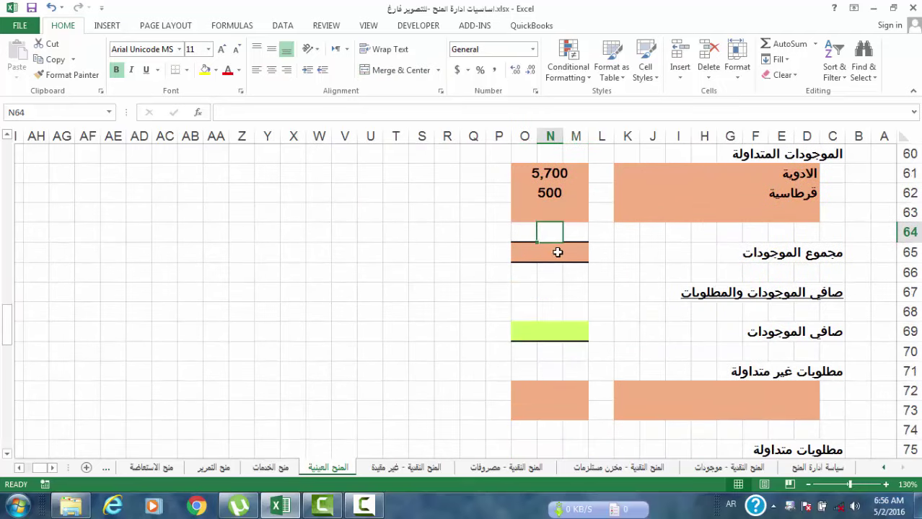
left_click(558, 252)
left_click(787, 43)
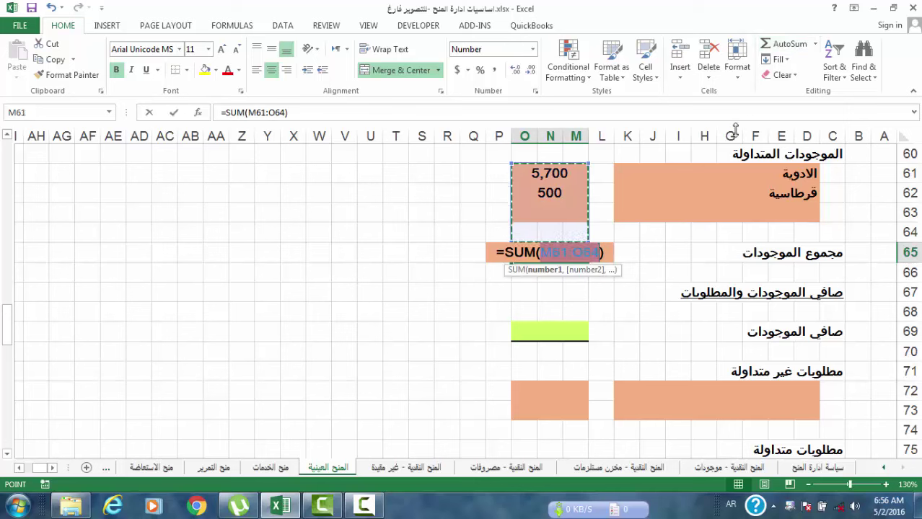
scroll(735, 128, "up", 3)
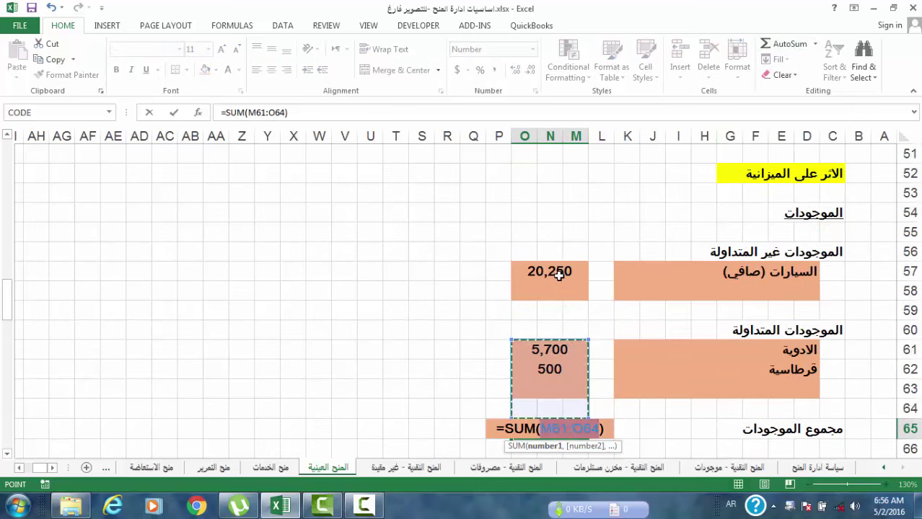
left_click(559, 275)
left_click(561, 350, "ctrl")
left_click(558, 370, "ctrl")
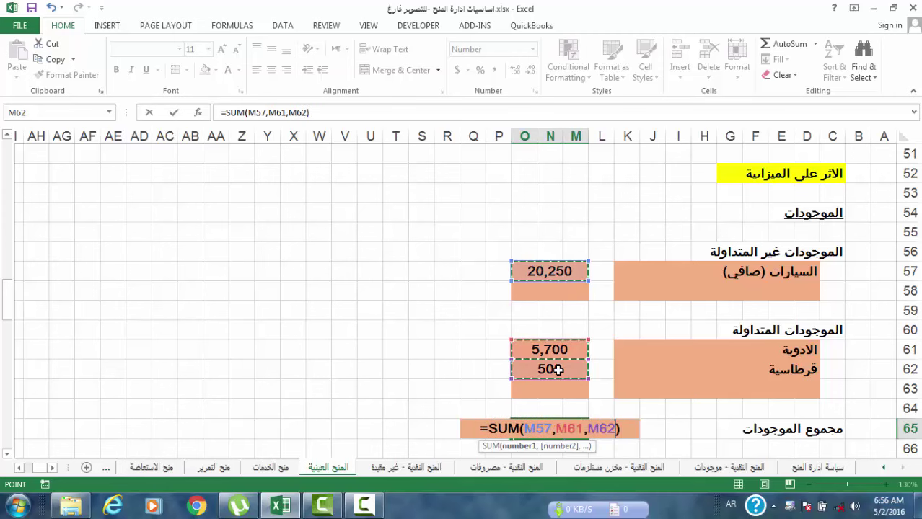
key("Return")
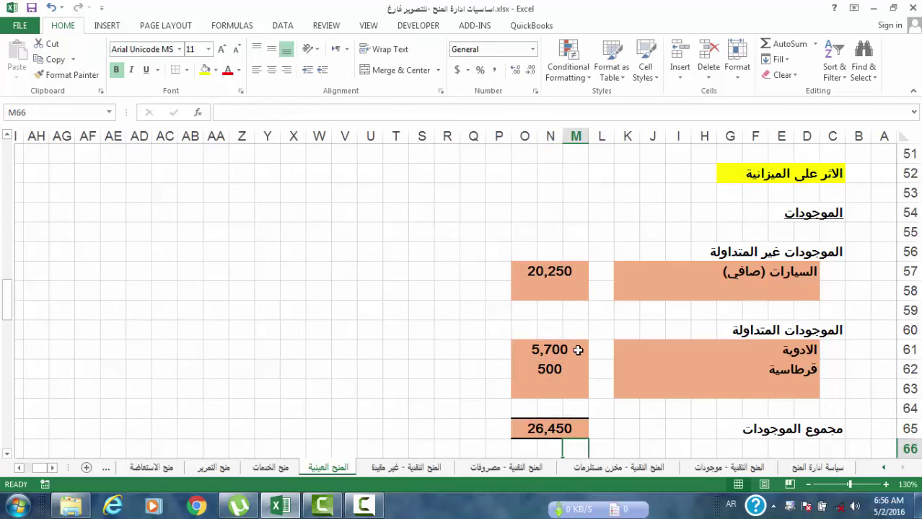
Link the first non-current liability label in D72 to the deferred revenue account name in L19
scroll(578, 350, "down", 4)
left_click(807, 337)
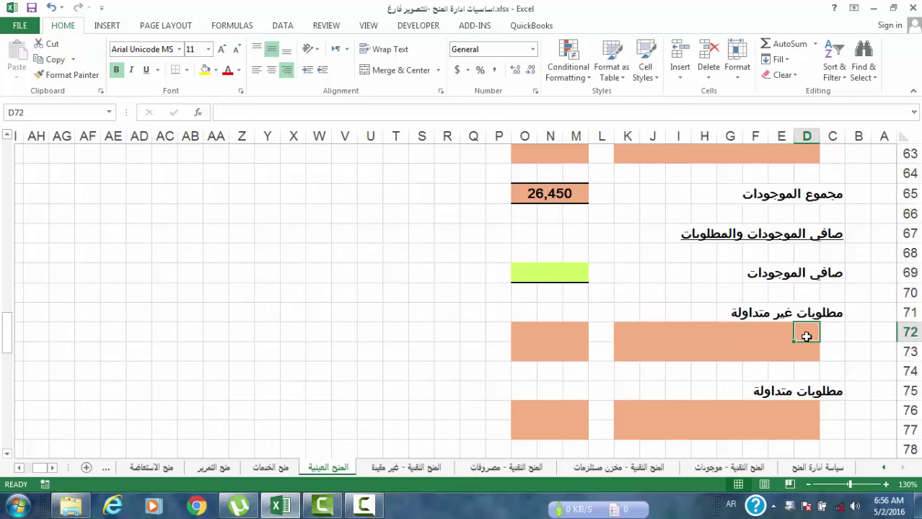
type("=")
scroll(794, 338, "up", 11)
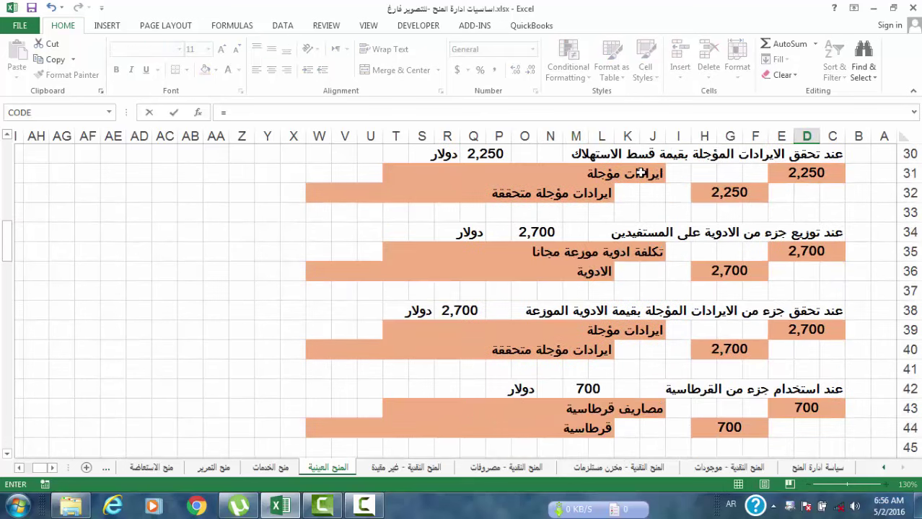
scroll(647, 202, "up", 5)
left_click(590, 237)
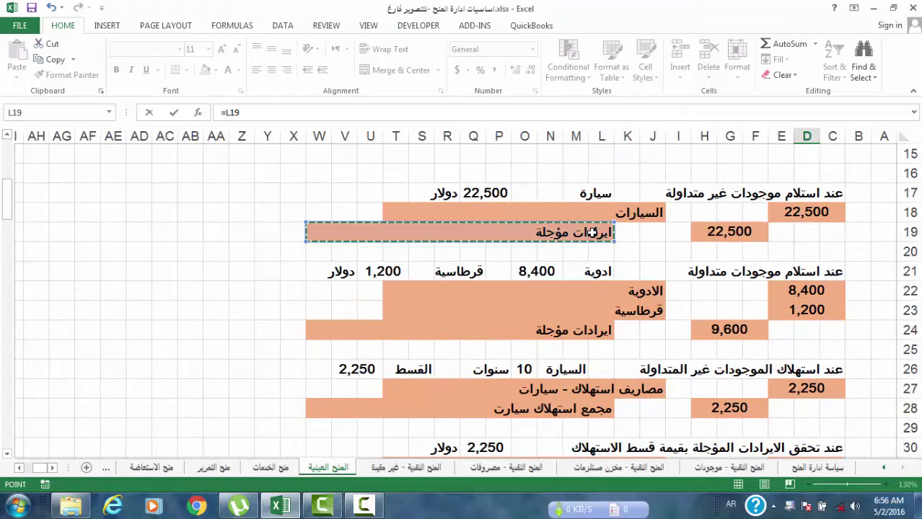
key("Return")
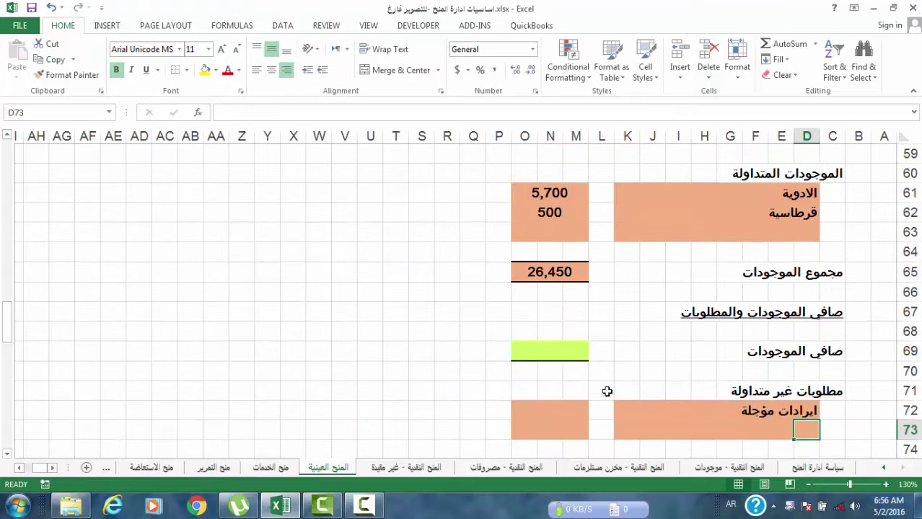
Calculate the deferred revenue balance in M72 with the formula =F19+F24-C31-C39-C47
left_click(556, 408)
type("=")
scroll(556, 408, "up", 15)
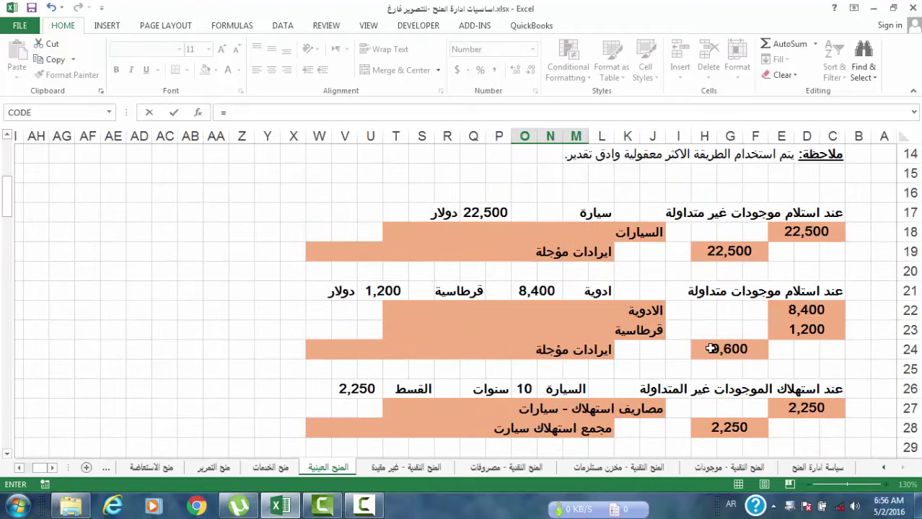
left_click(735, 251)
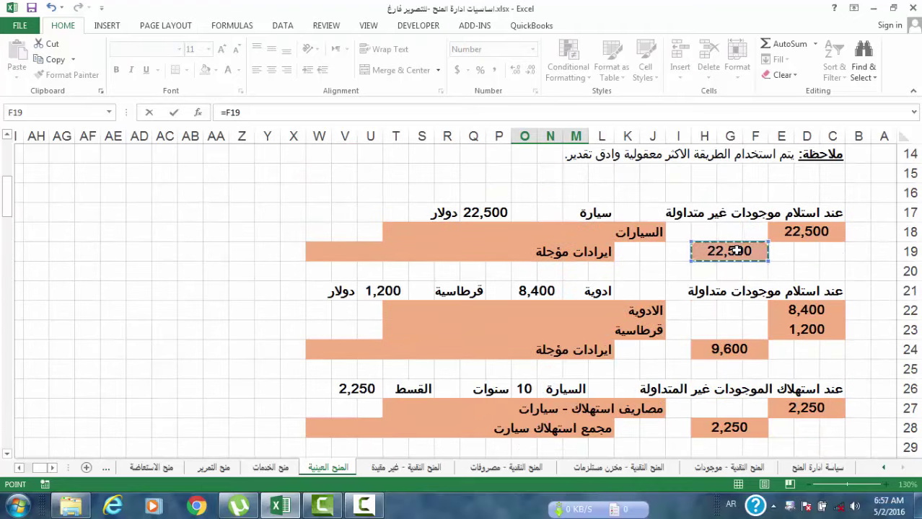
type("+")
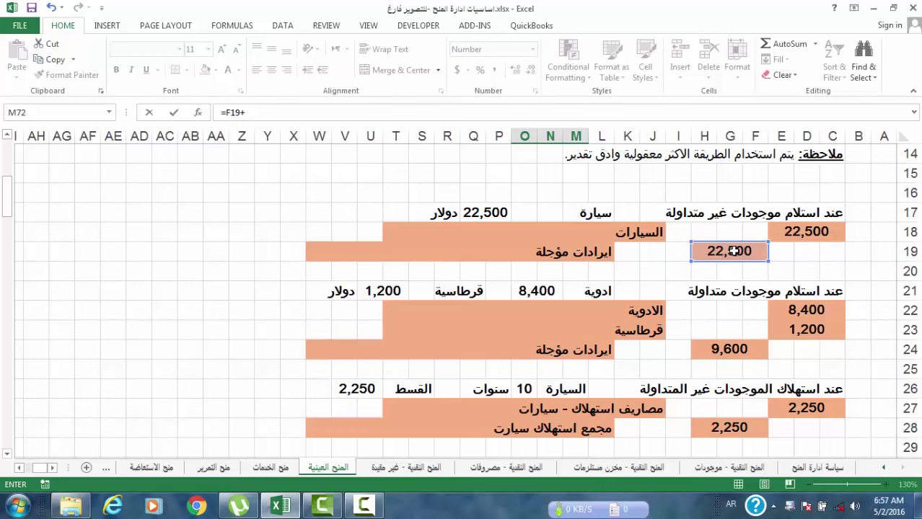
left_click(730, 349)
type("-")
scroll(735, 354, "down", 2)
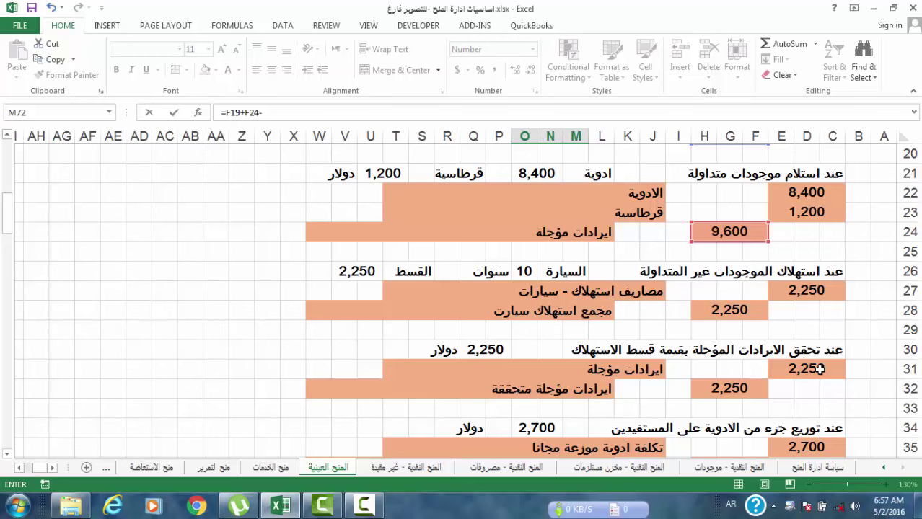
left_click(819, 369)
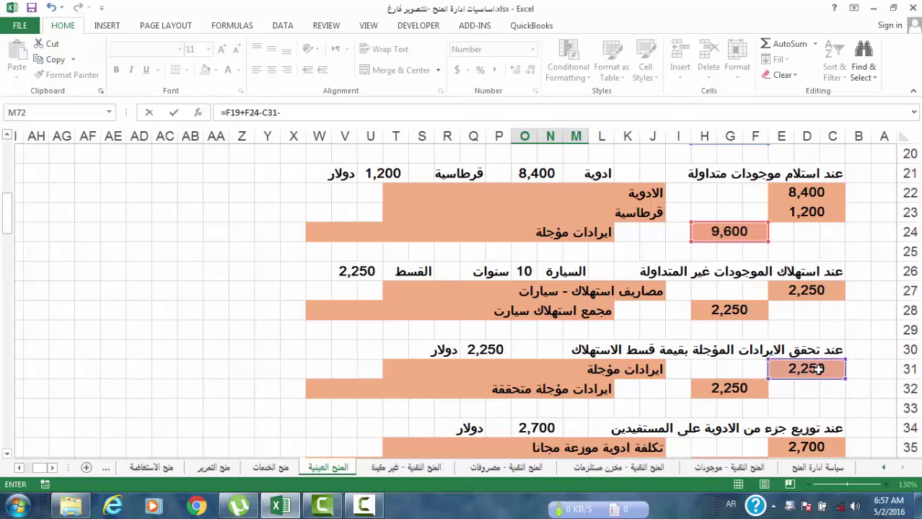
scroll(818, 369, "down", 4)
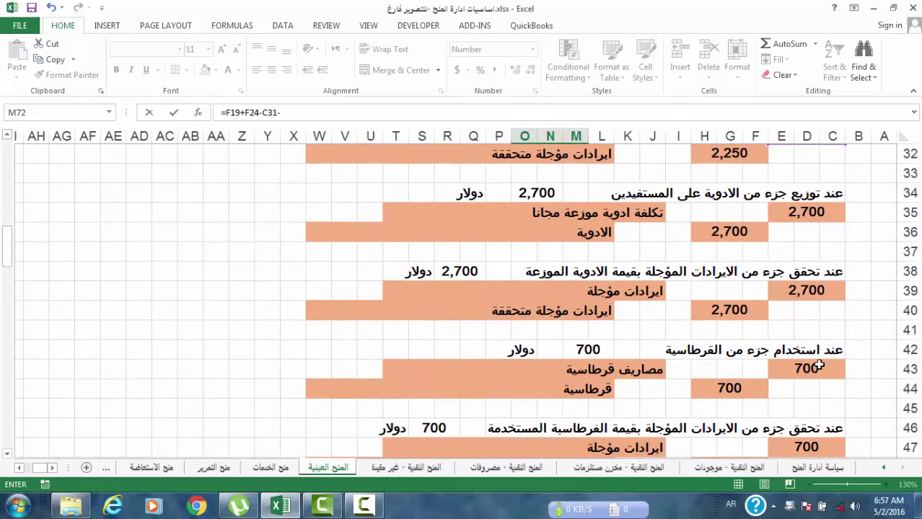
left_click(816, 290)
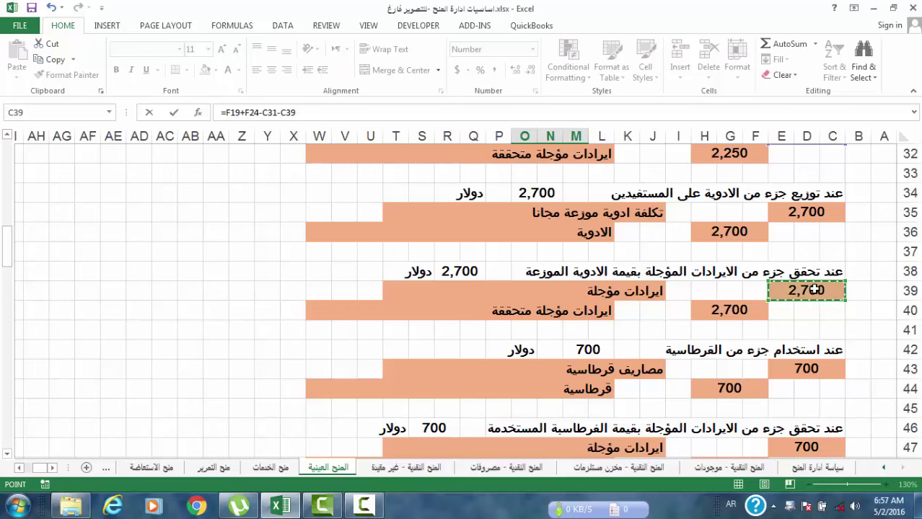
scroll(815, 289, "down", 2)
type("-")
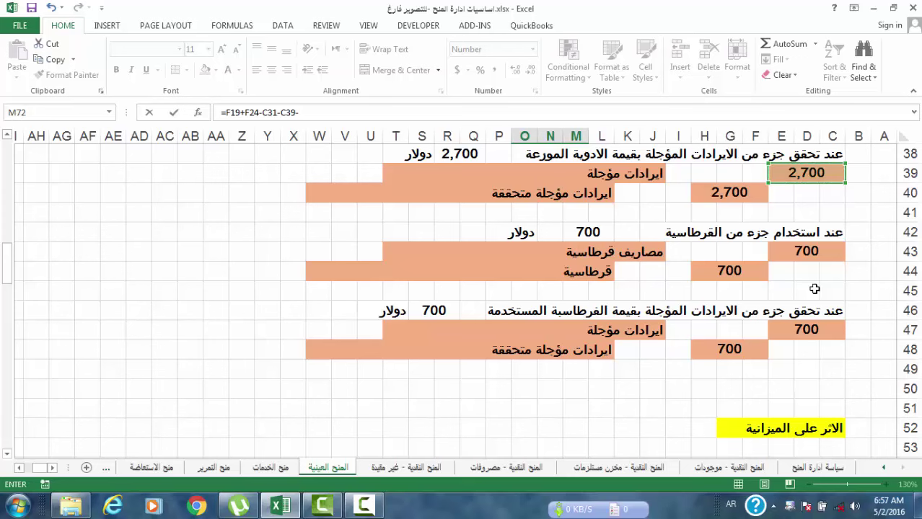
left_click(815, 329)
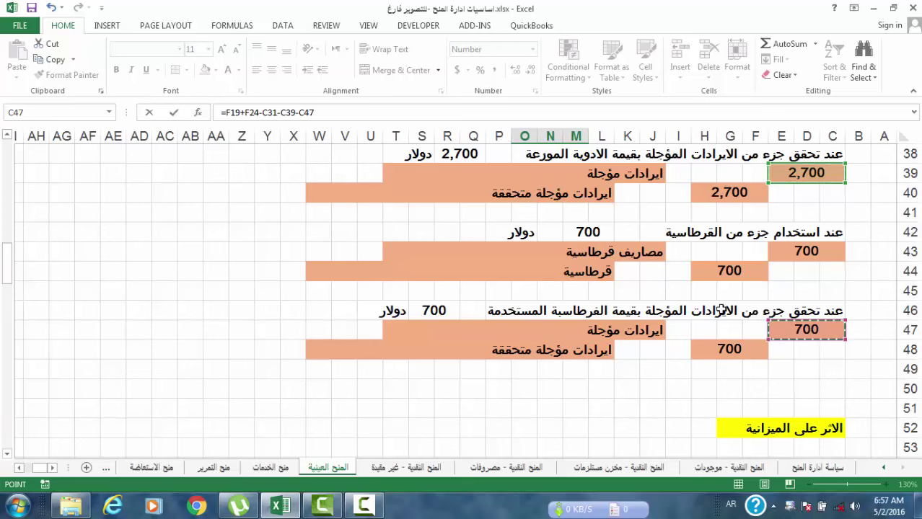
scroll(649, 338, "up", 1)
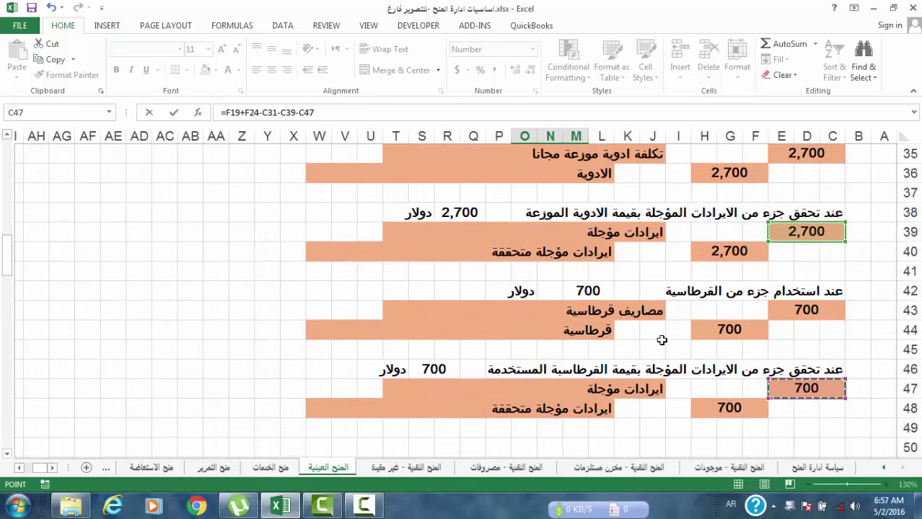
key("Return")
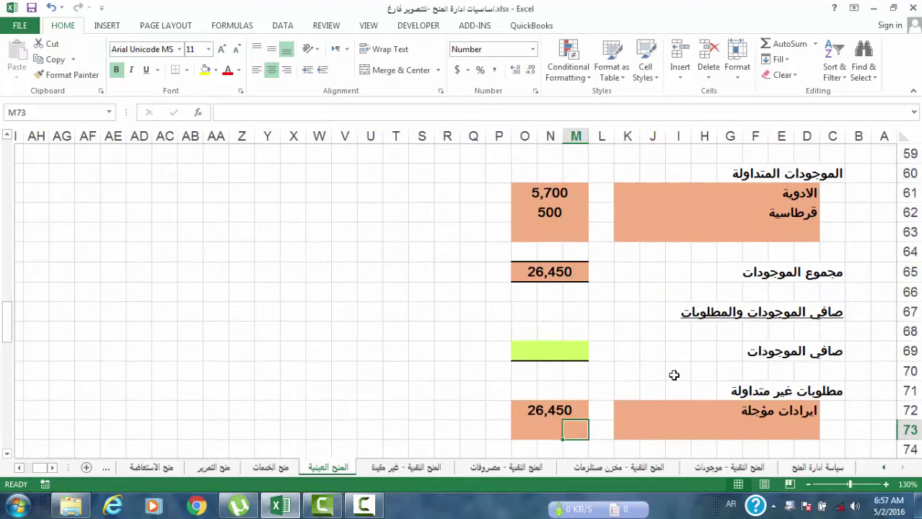
Total the liabilities in M79 with a SUM of the deferred revenue balance in M72
left_click(811, 428)
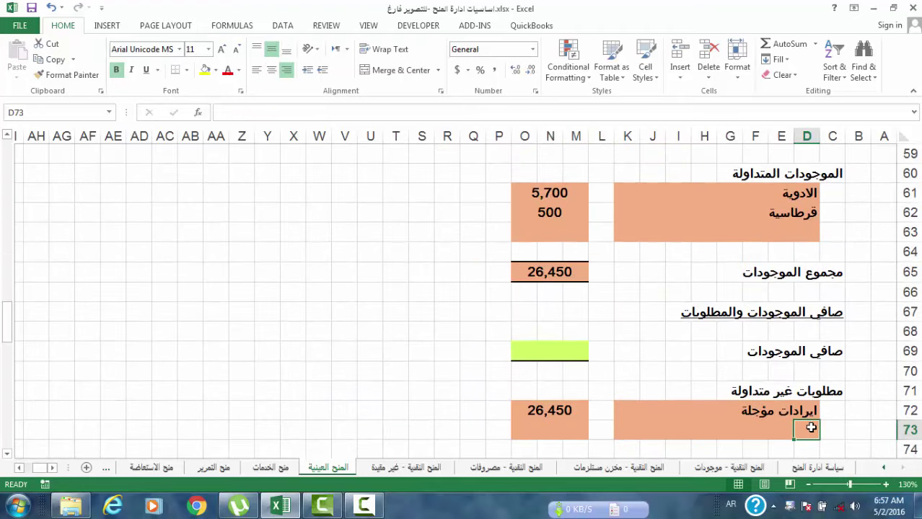
scroll(811, 427, "down", 1)
left_click(811, 428)
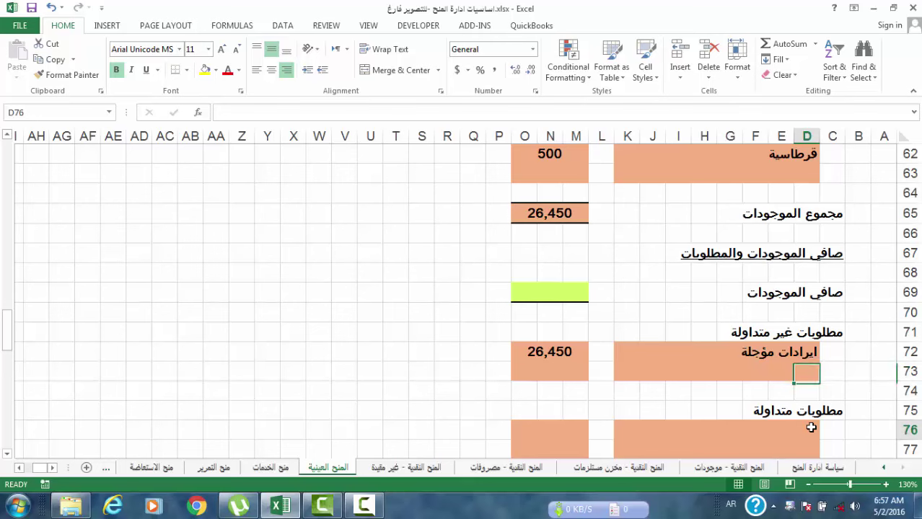
scroll(811, 428, "up", 11)
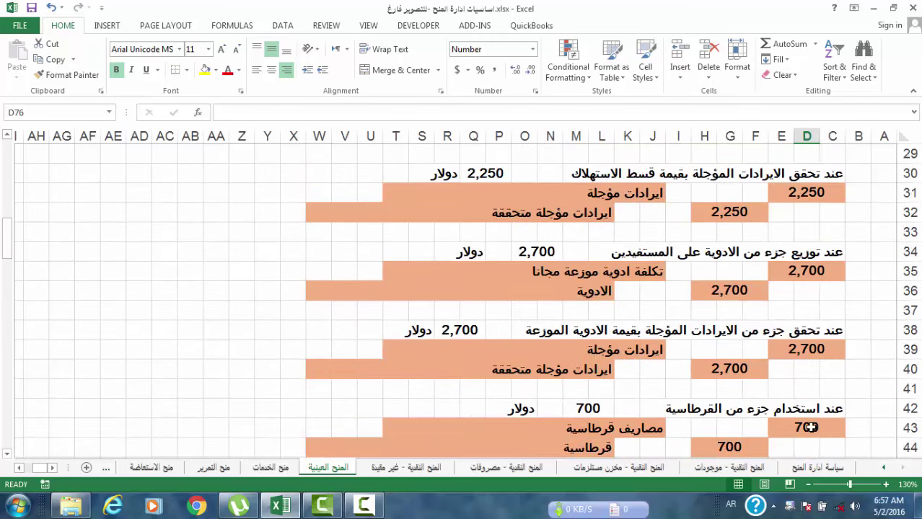
scroll(811, 428, "up", 1)
scroll(811, 428, "down", 12)
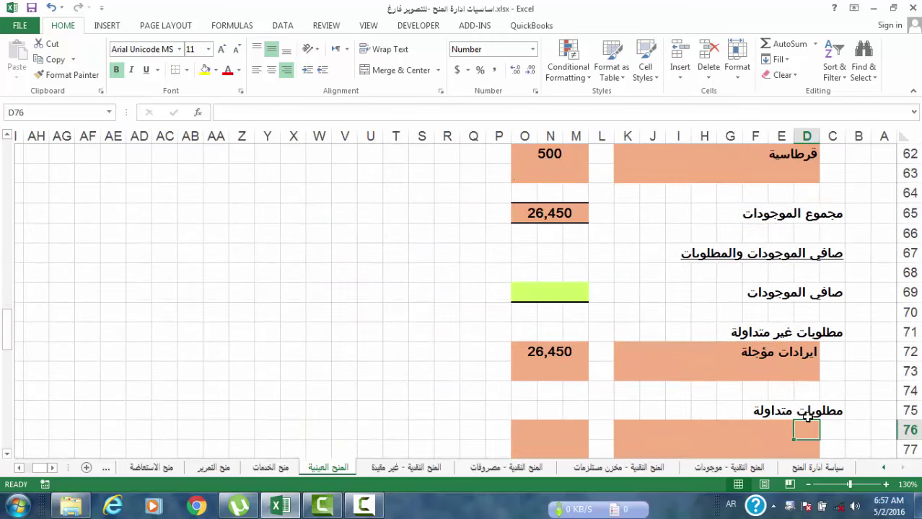
scroll(807, 417, "down", 2)
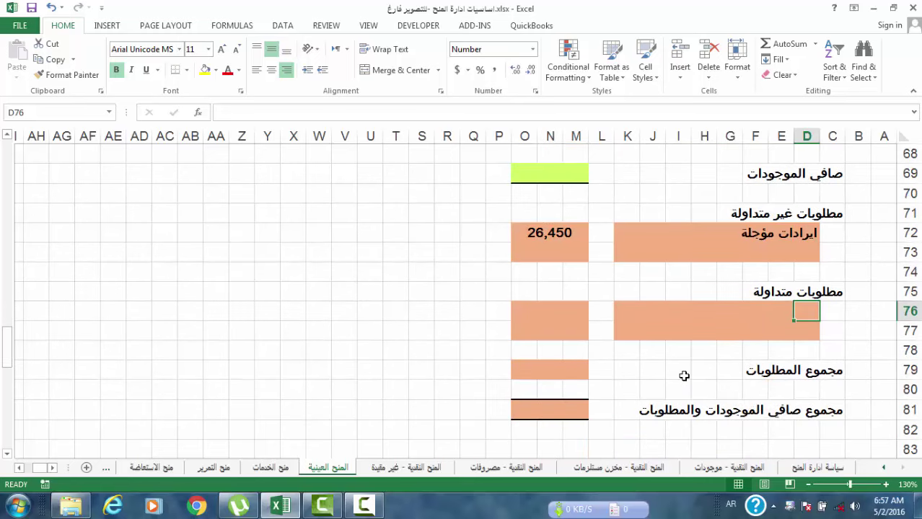
left_click(570, 374)
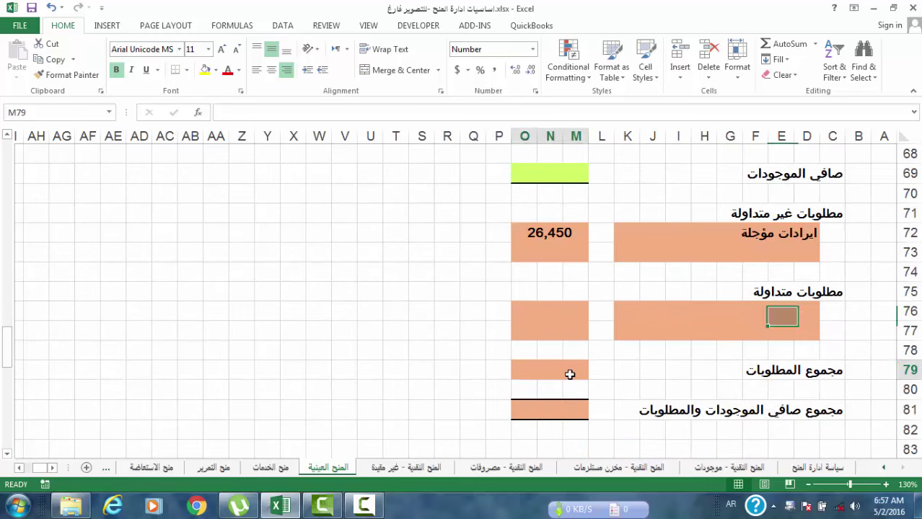
left_click(778, 44)
left_click(544, 232)
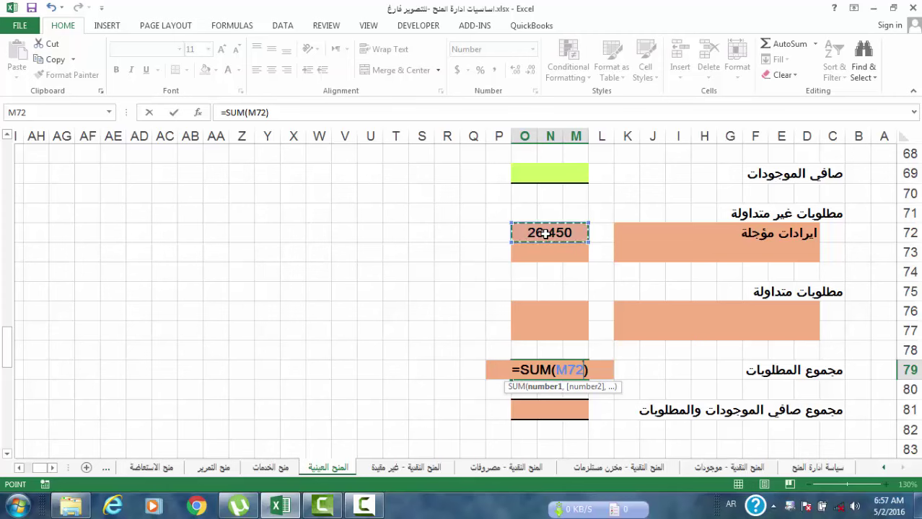
key("Return")
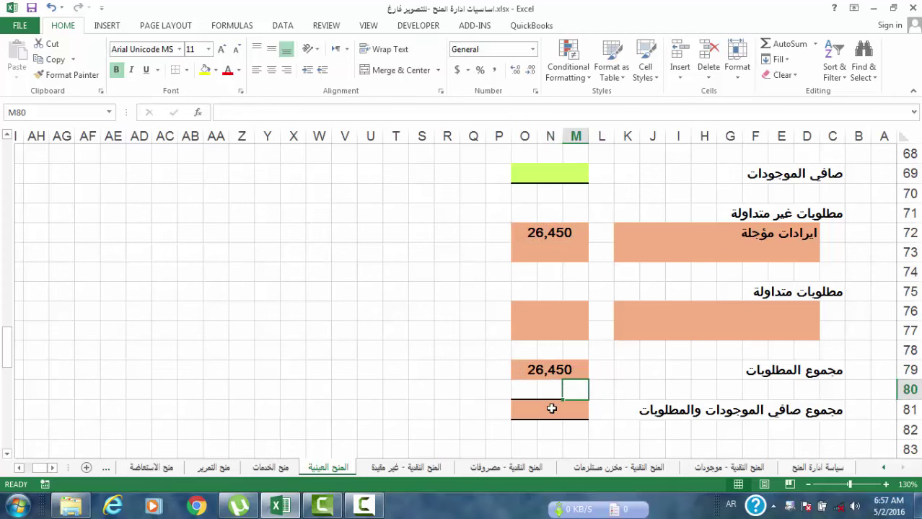
Link the total net assets and liabilities in M81 to the liabilities total with the formula =M79
left_click(551, 408)
scroll(583, 416, "up", 1)
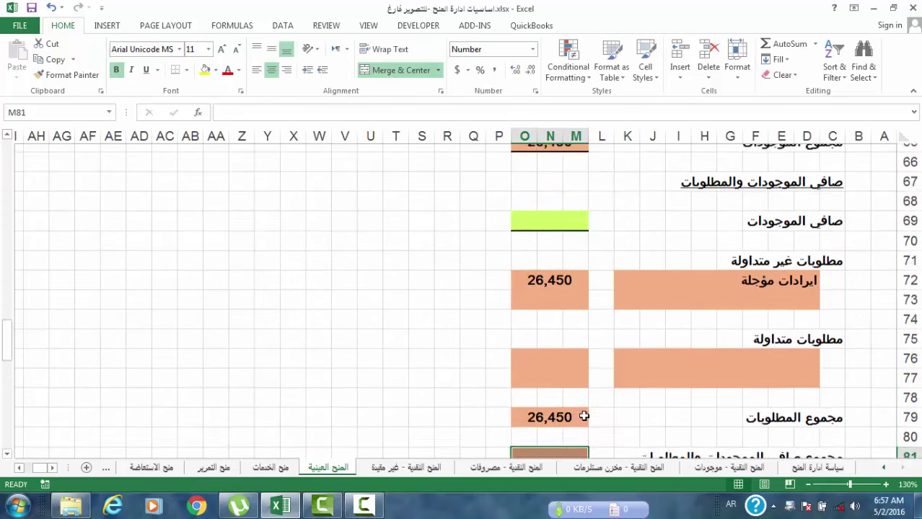
type("=")
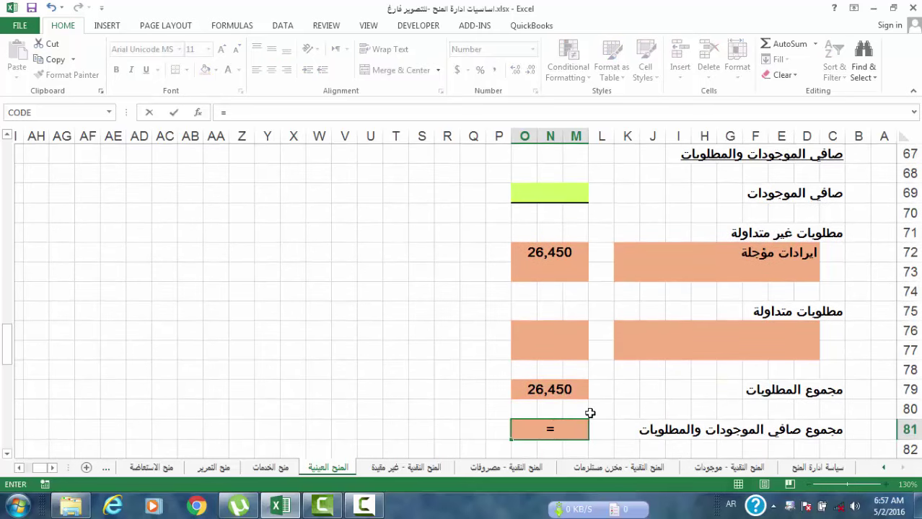
scroll(591, 399, "up", 4)
scroll(590, 399, "up", 1)
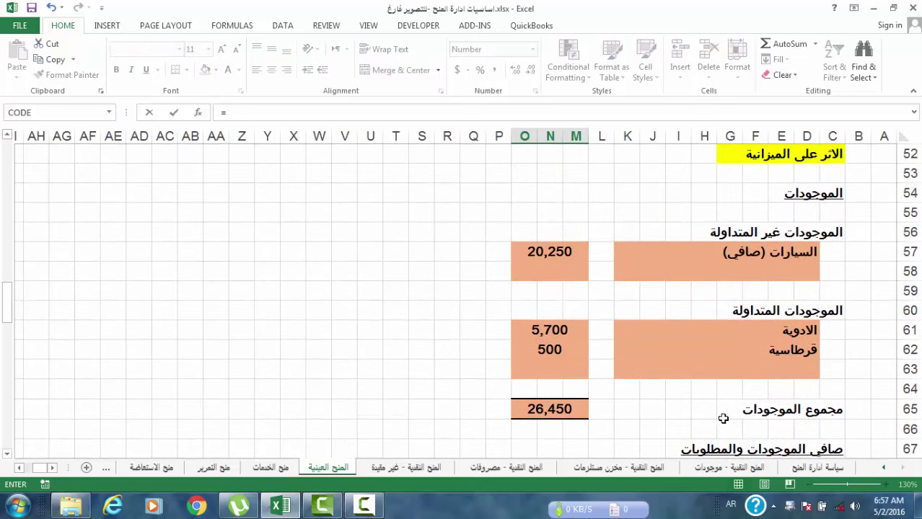
scroll(732, 414, "down", 5)
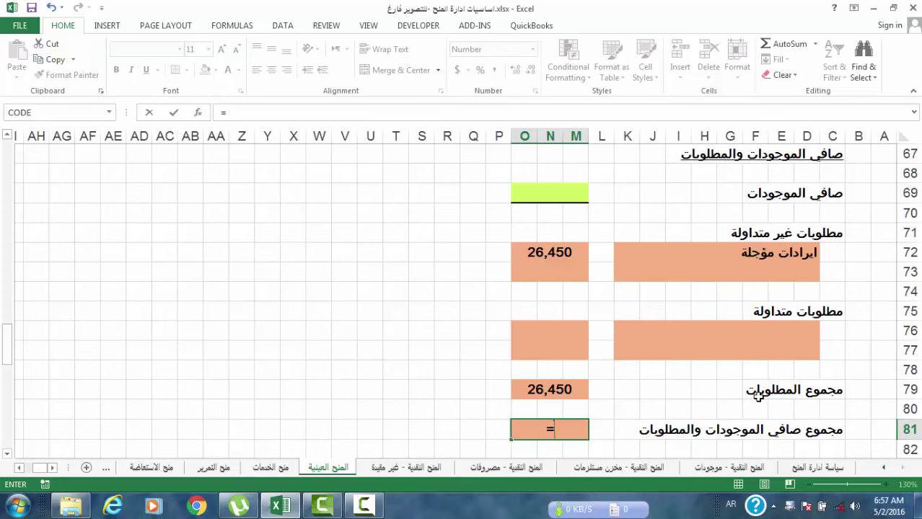
left_click(536, 390)
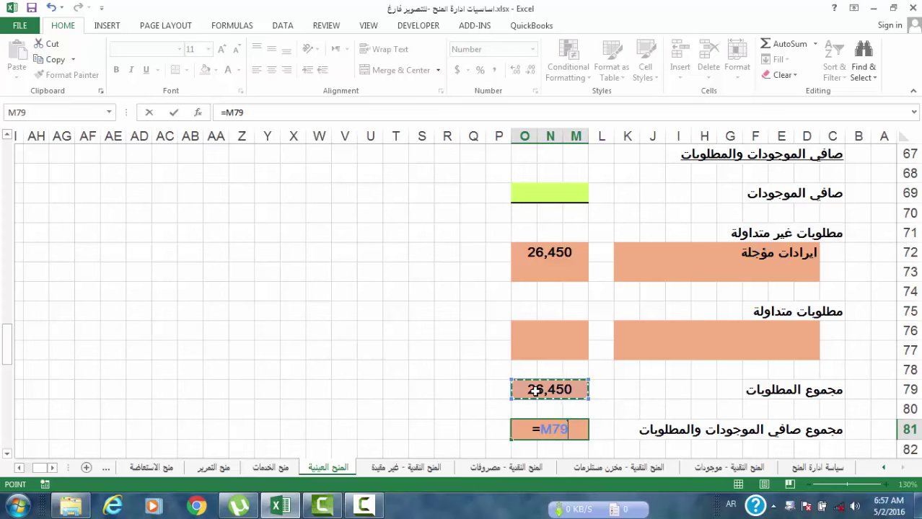
key("Return")
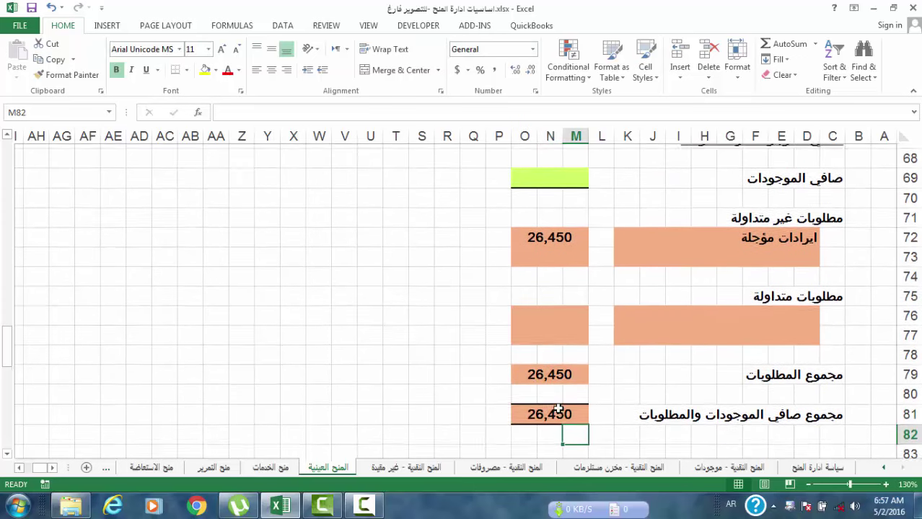
Calculate the net assets in M69 with the formula =M79-M81
scroll(558, 408, "up", 2)
left_click(539, 293)
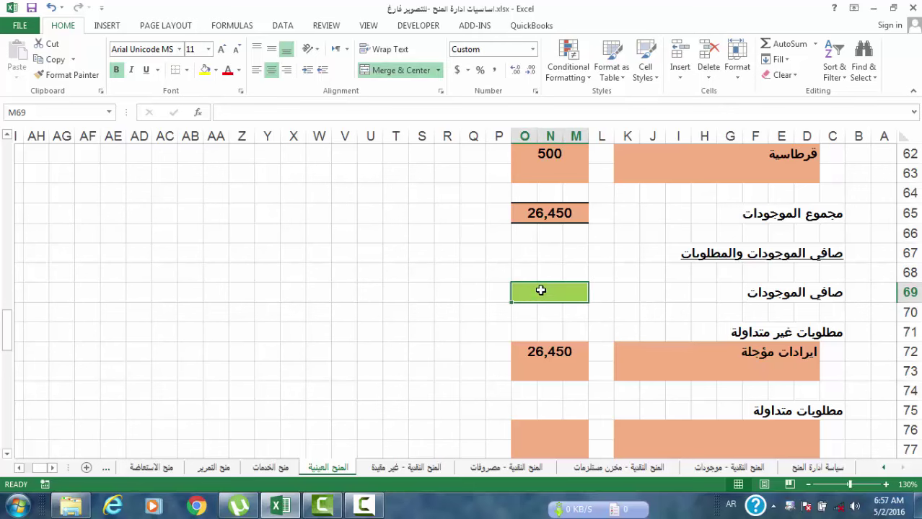
type("=")
scroll(578, 307, "down", 4)
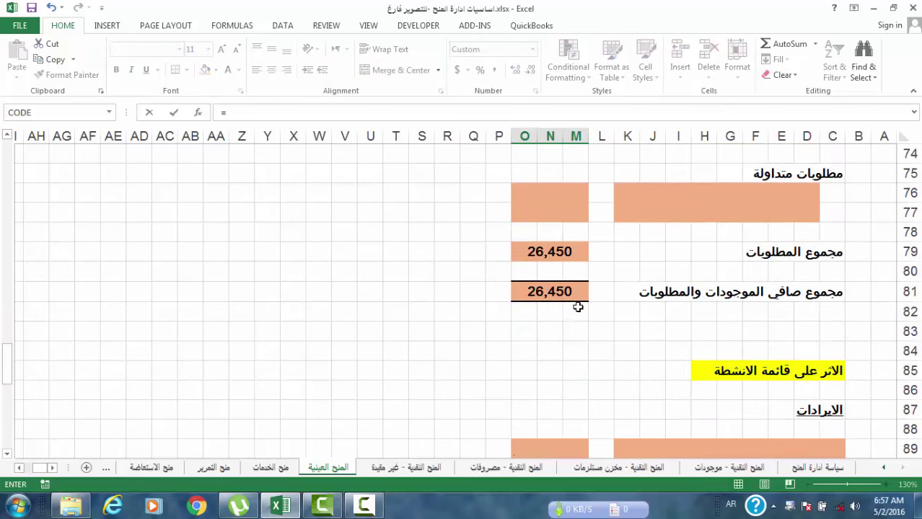
left_click(570, 250)
type("-")
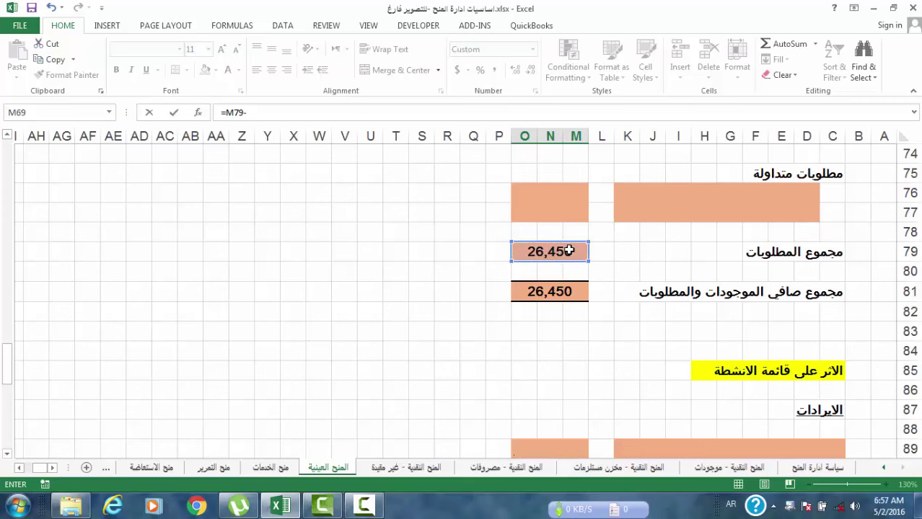
left_click(550, 293)
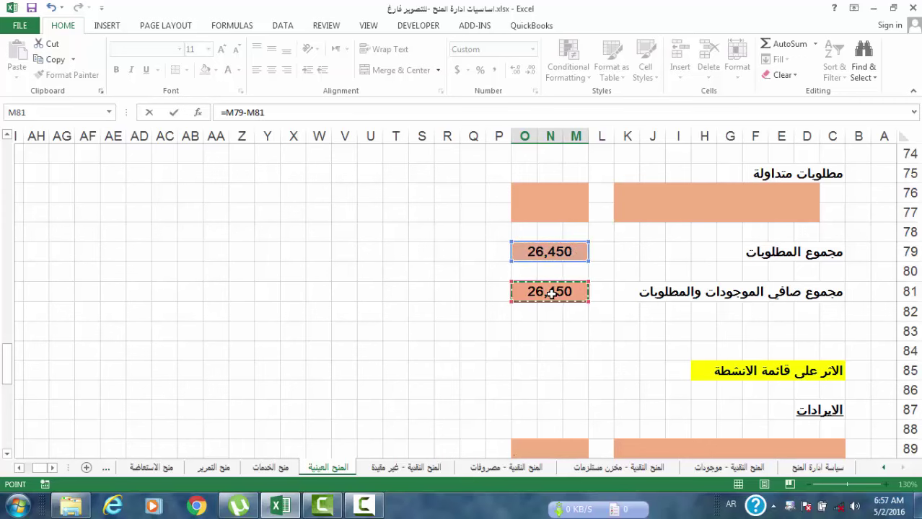
key("Return")
scroll(539, 299, "up", 2)
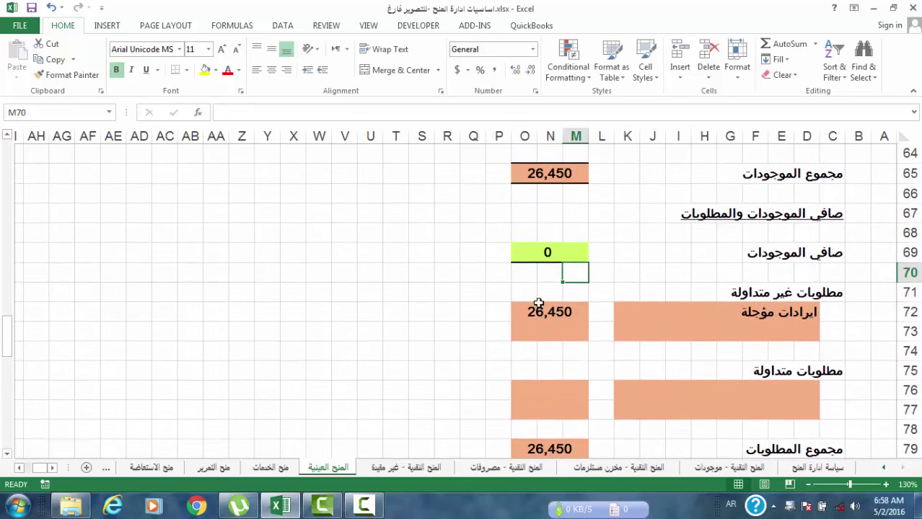
left_click(549, 254)
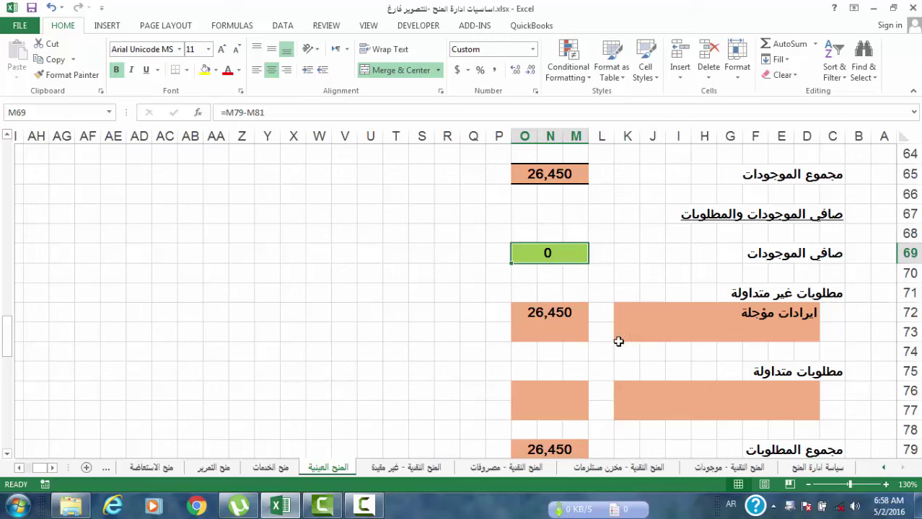
Link the first revenue label in C89 of the activities statement section to the realized deferred revenue account name in L48
scroll(645, 313, "down", 2)
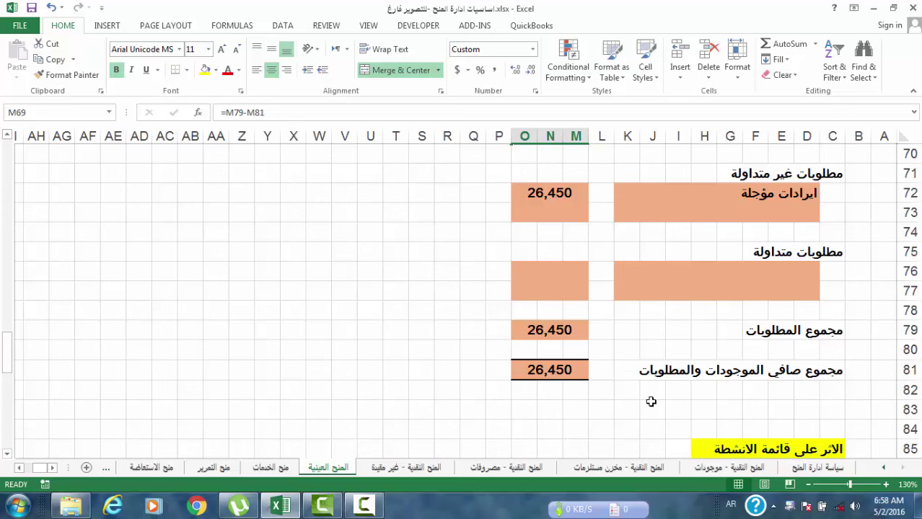
scroll(672, 422, "down", 4)
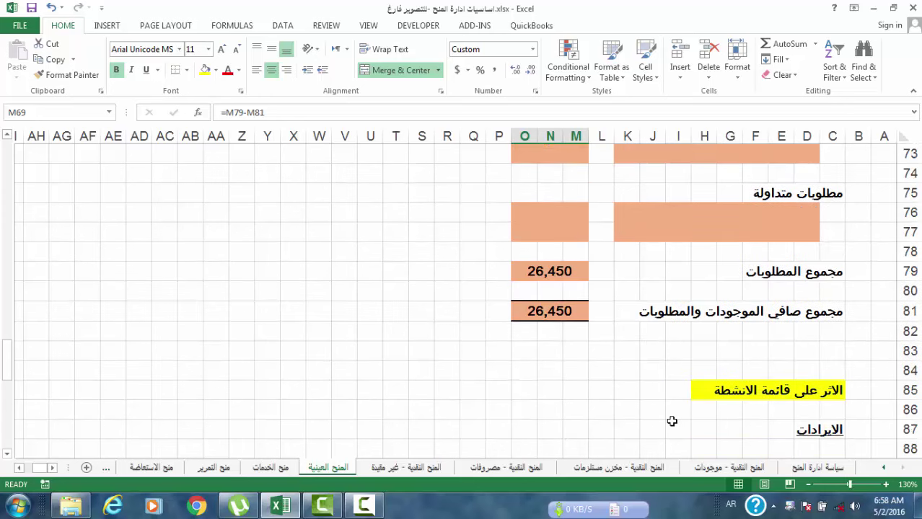
left_click(833, 303)
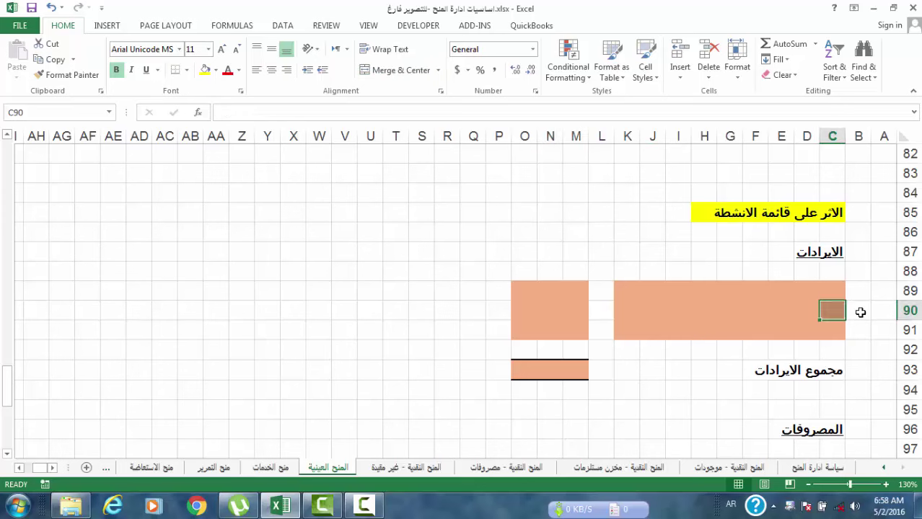
left_click(833, 286)
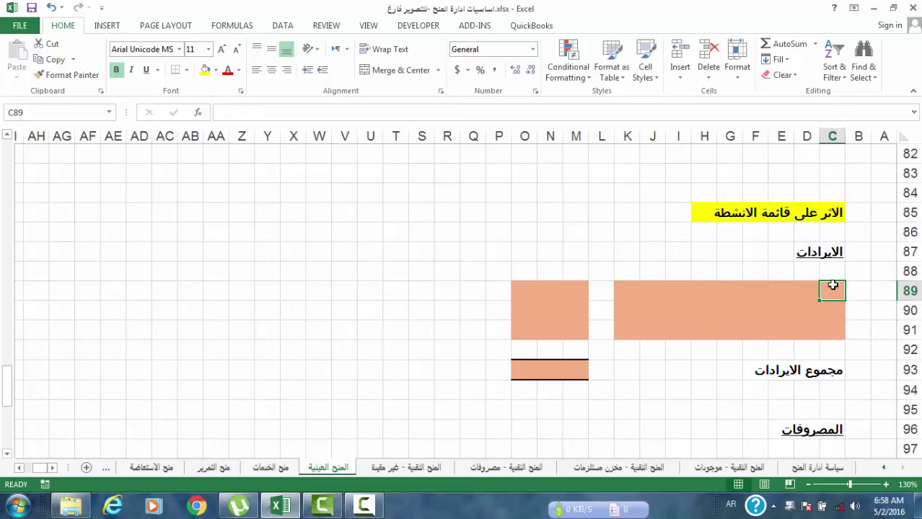
type("=")
scroll(828, 283, "up", 13)
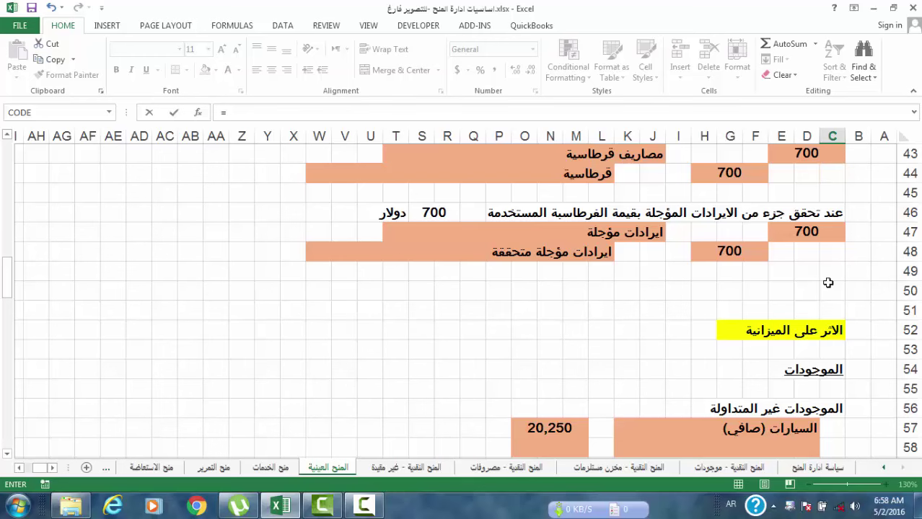
left_click(609, 252)
key("Return")
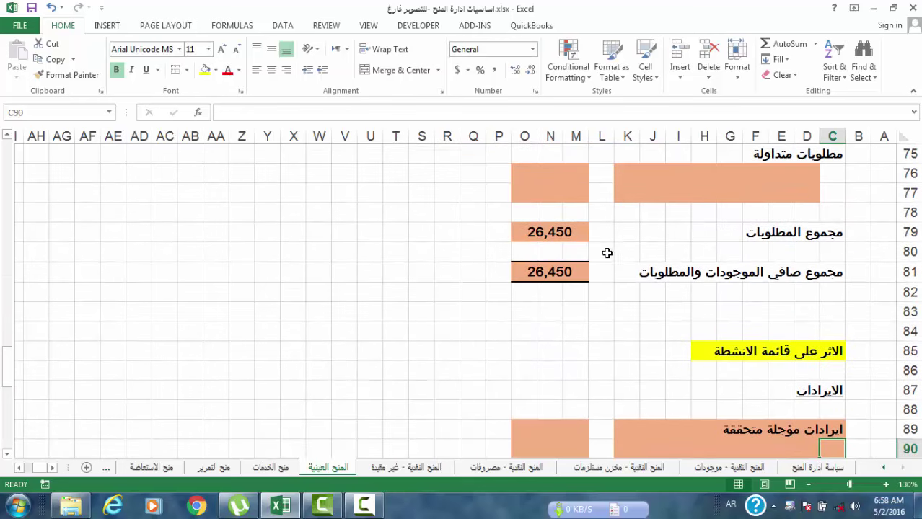
Calculate the realized deferred revenue amount in M89 with the formula =F32+F40+F48
left_click(546, 431)
type("=")
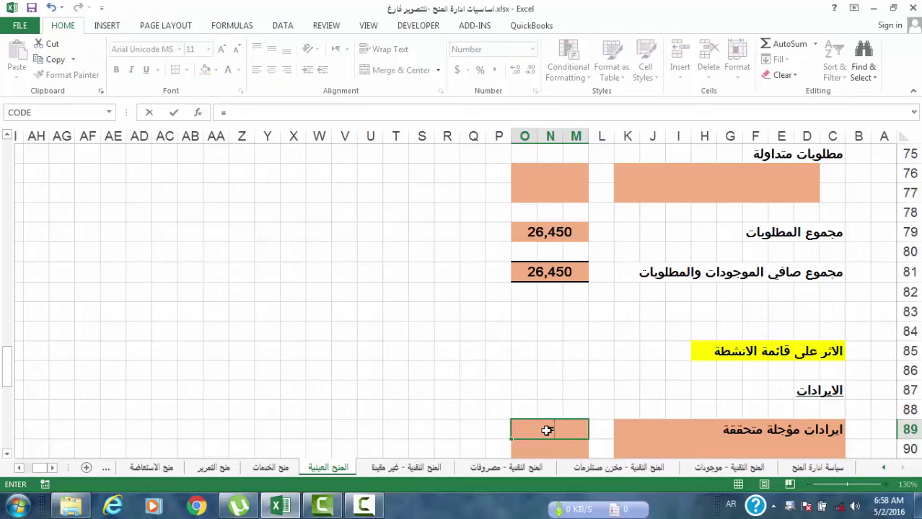
scroll(546, 431, "up", 18)
scroll(546, 430, "up", 4)
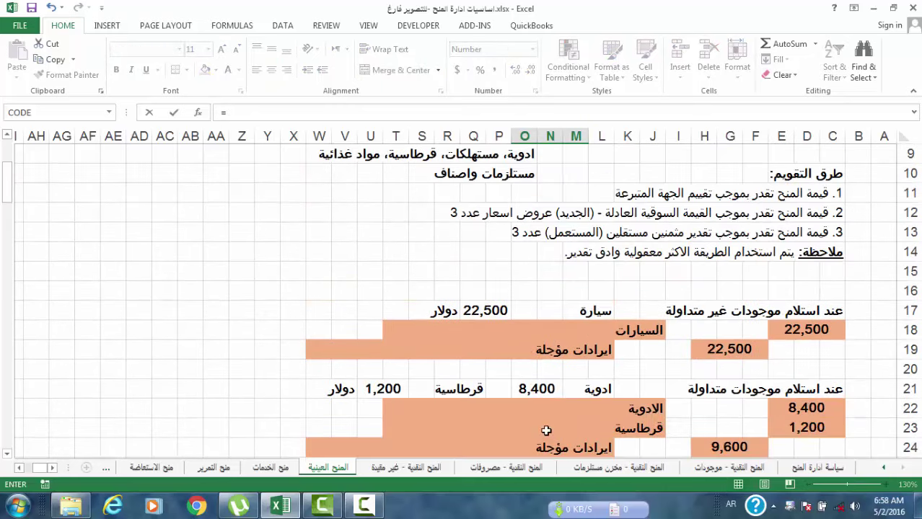
scroll(546, 428, "down", 4)
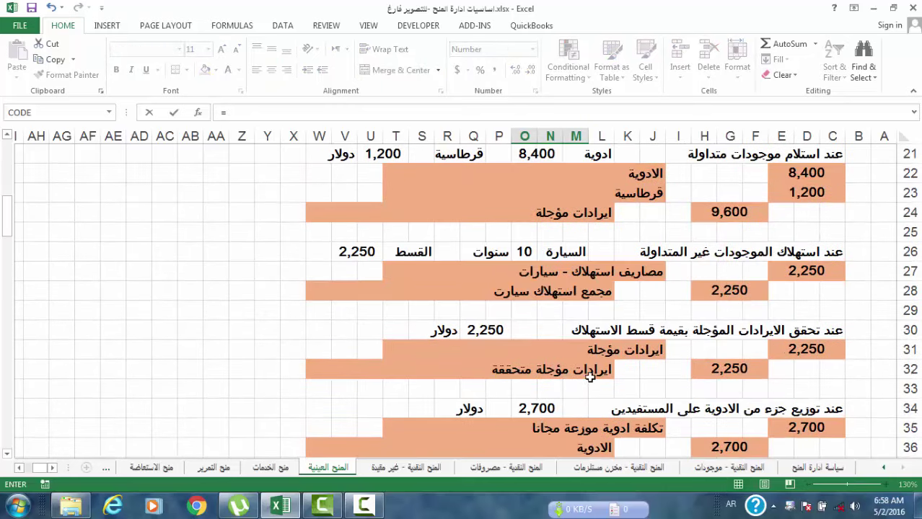
left_click(713, 368)
type("+")
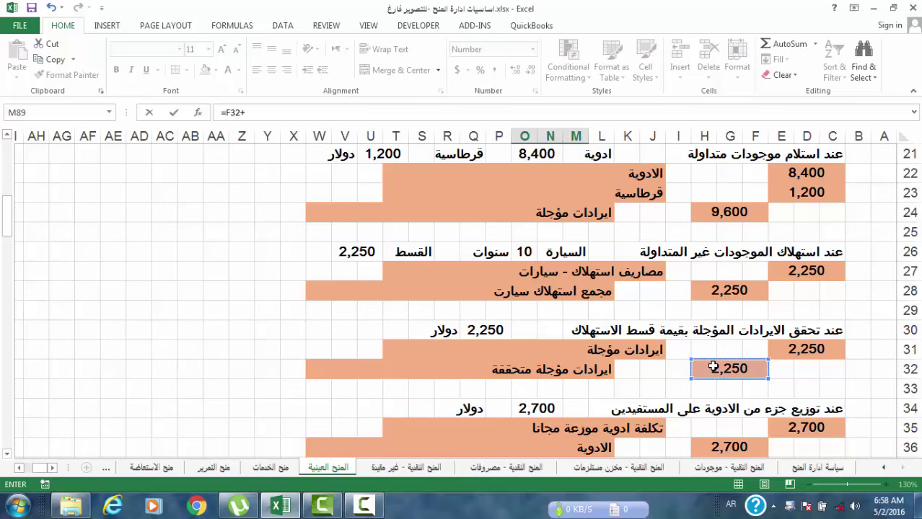
scroll(708, 369, "down", 2)
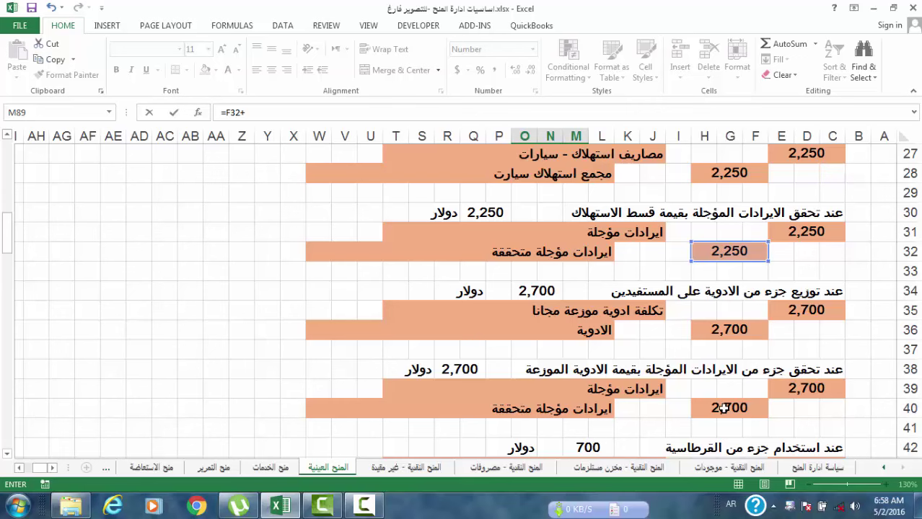
left_click(723, 408)
type("+")
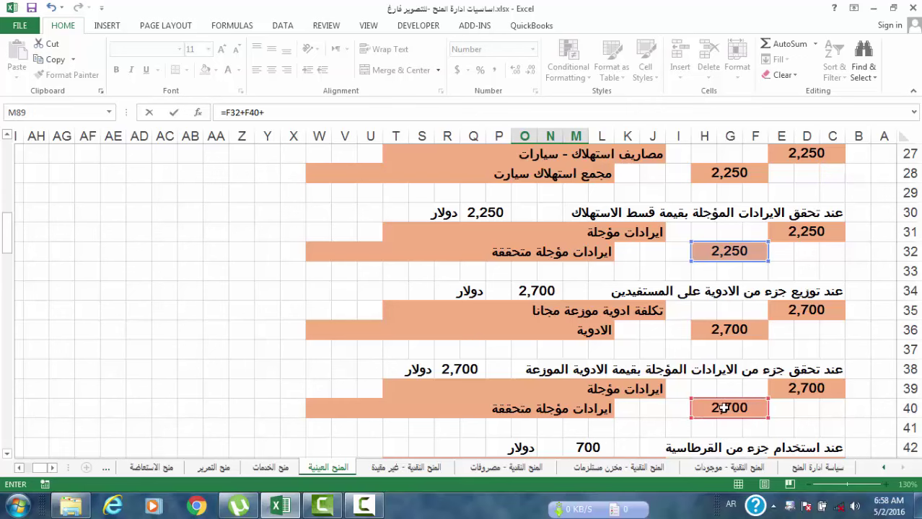
scroll(723, 408, "down", 3)
left_click(730, 388)
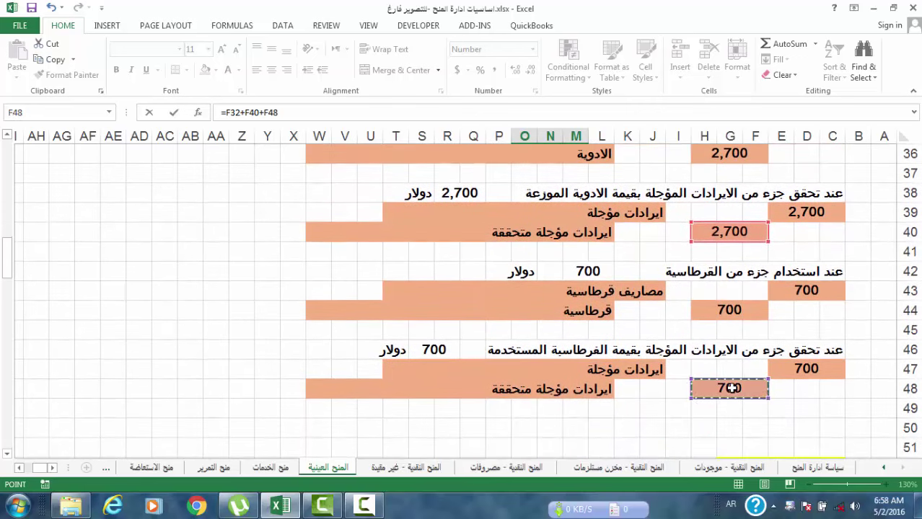
key("Return")
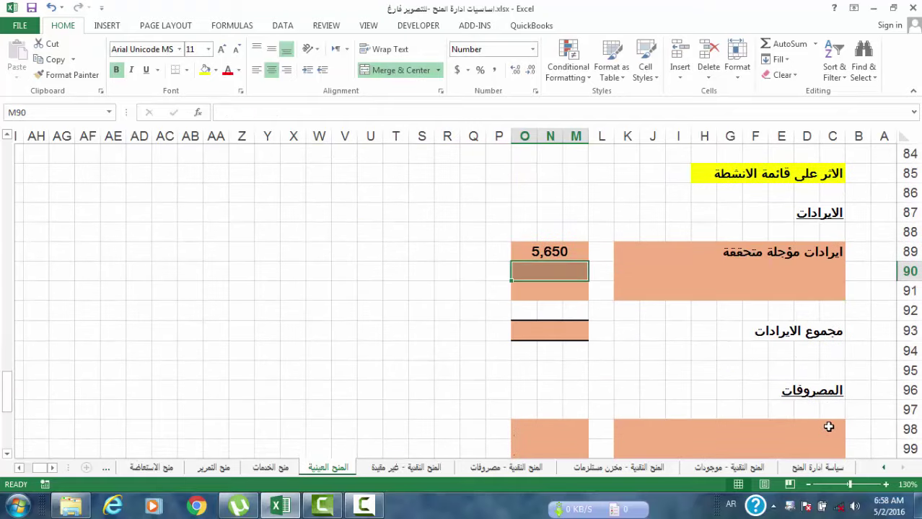
Link the first expense label in C98 to the car depreciation expense account name in J27
type("=")
scroll(820, 431, "up", 5)
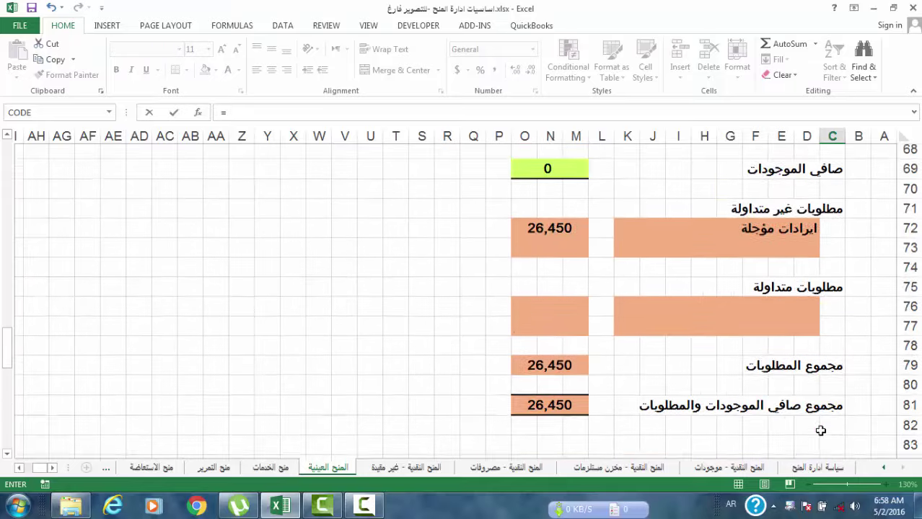
scroll(820, 431, "up", 13)
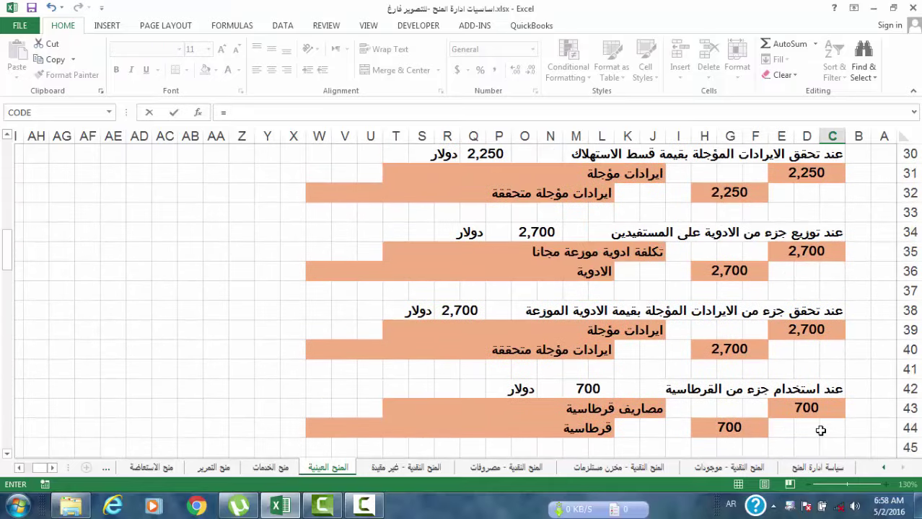
scroll(820, 430, "up", 2)
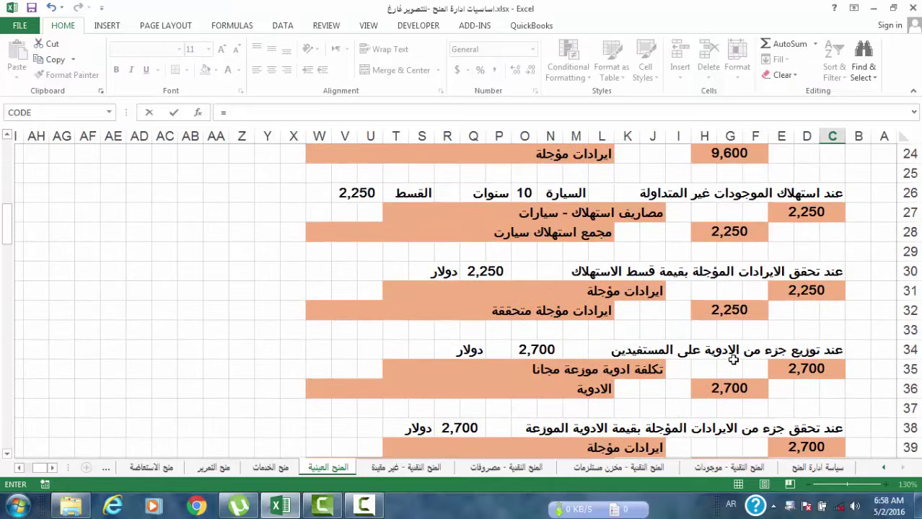
left_click(653, 208)
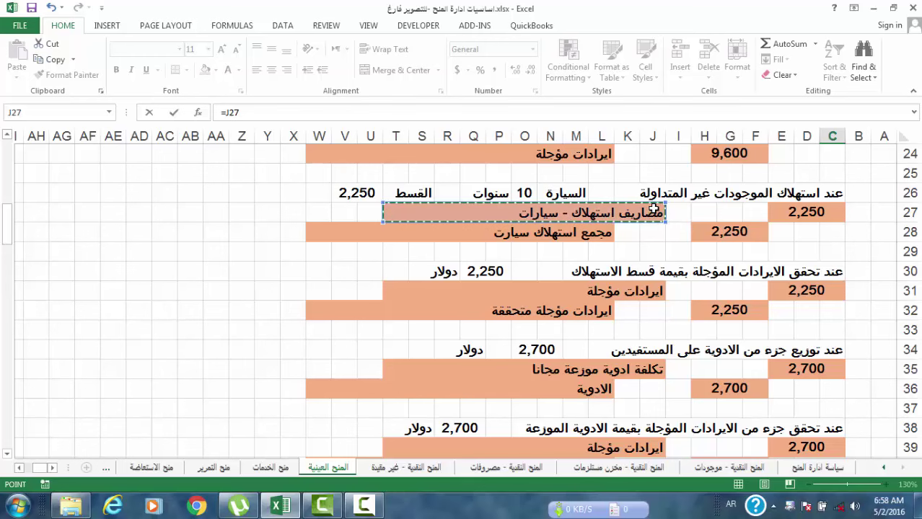
key("Return")
Link the second expense label in C99 to the cost of freely distributed medicines account name in J35
type("=")
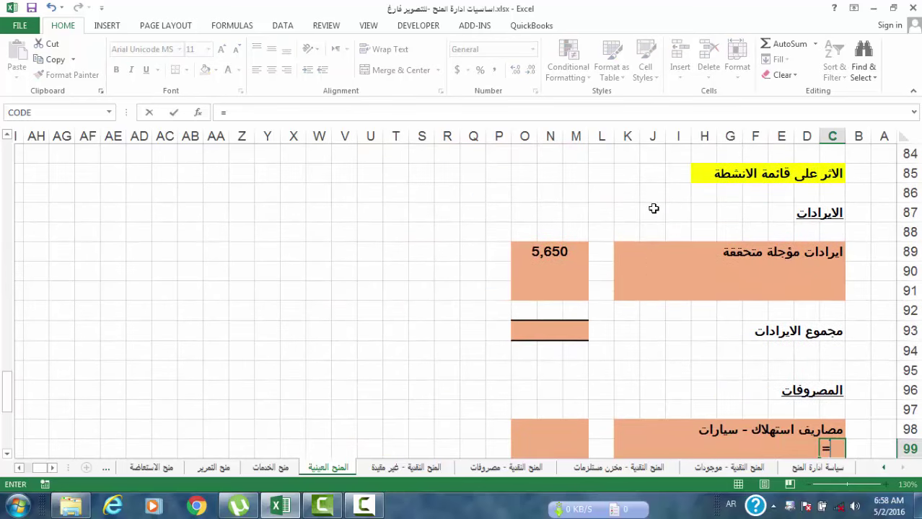
scroll(654, 209, "up", 11)
scroll(654, 208, "up", 4)
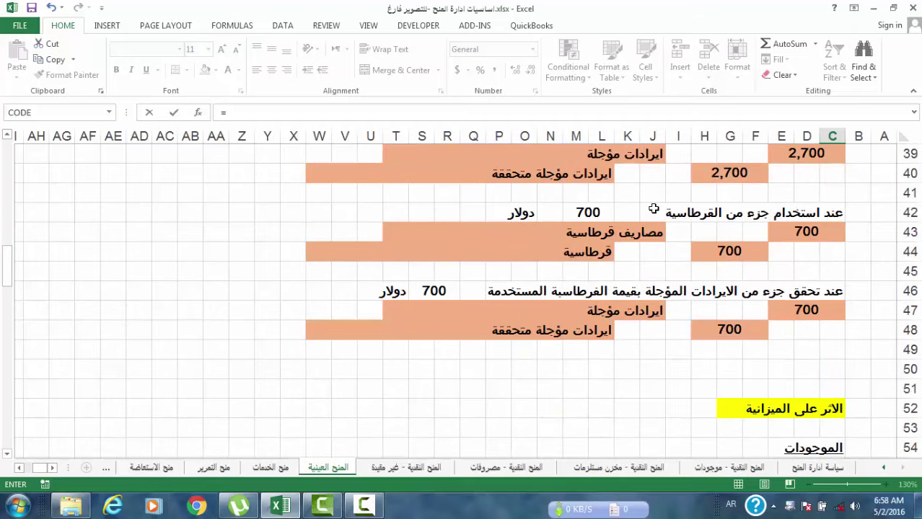
scroll(654, 208, "up", 2)
left_click(653, 193)
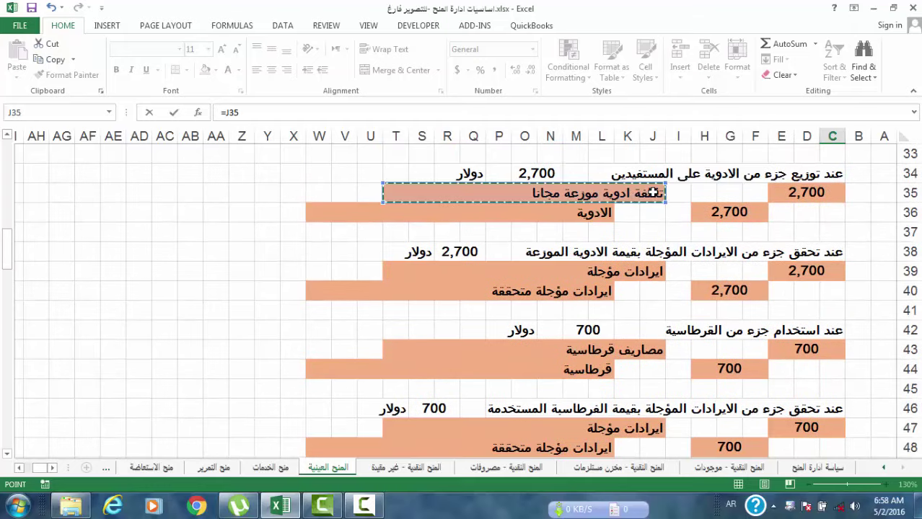
key("Return")
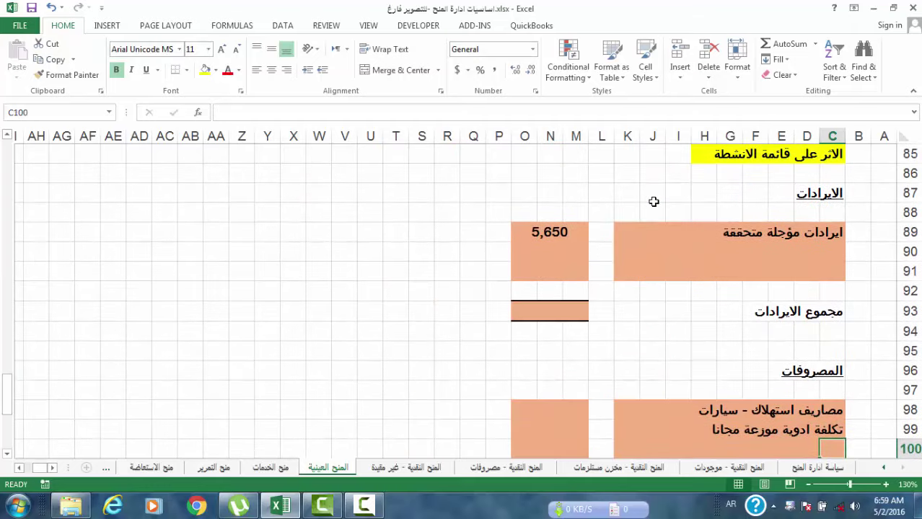
Link the third expense label in C100 to the stationery expense account name in J43
type("=")
scroll(653, 202, "up", 9)
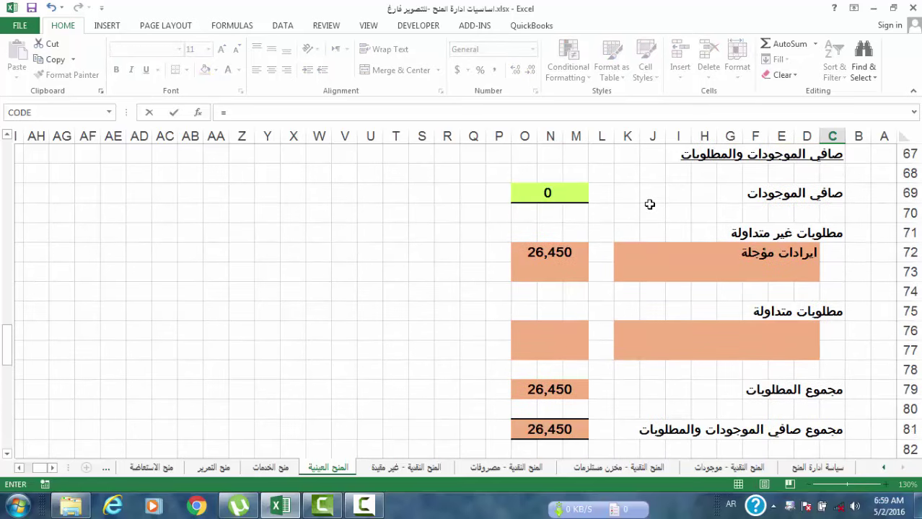
scroll(650, 204, "up", 8)
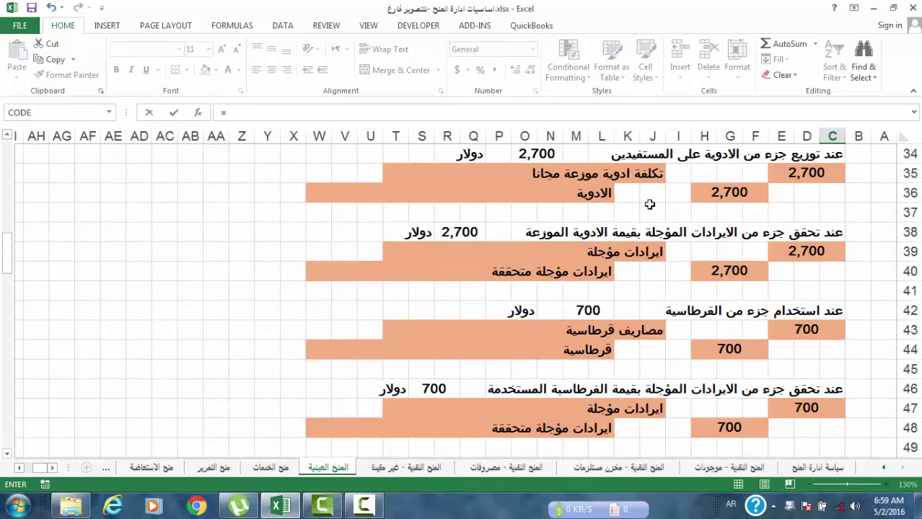
left_click(653, 331)
key("Return")
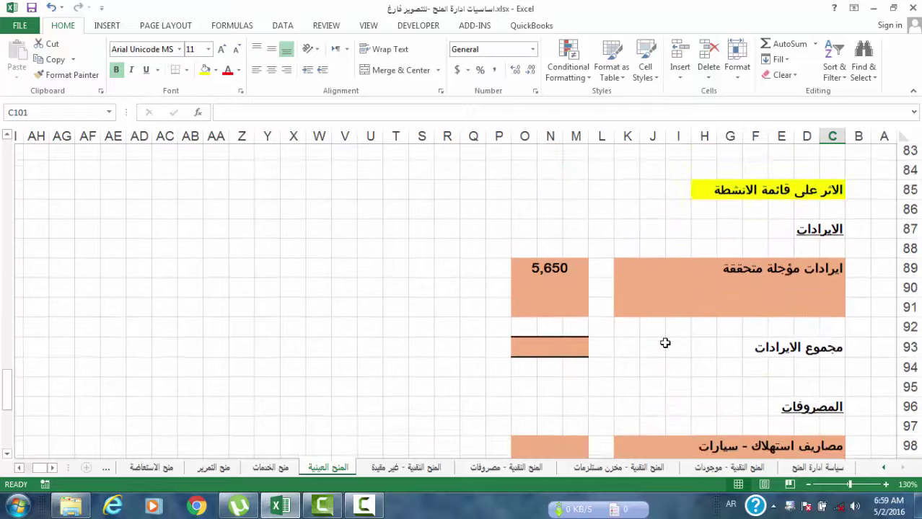
Link the car depreciation expense amount in M98 to the journal entry debit in C27
left_click(549, 393)
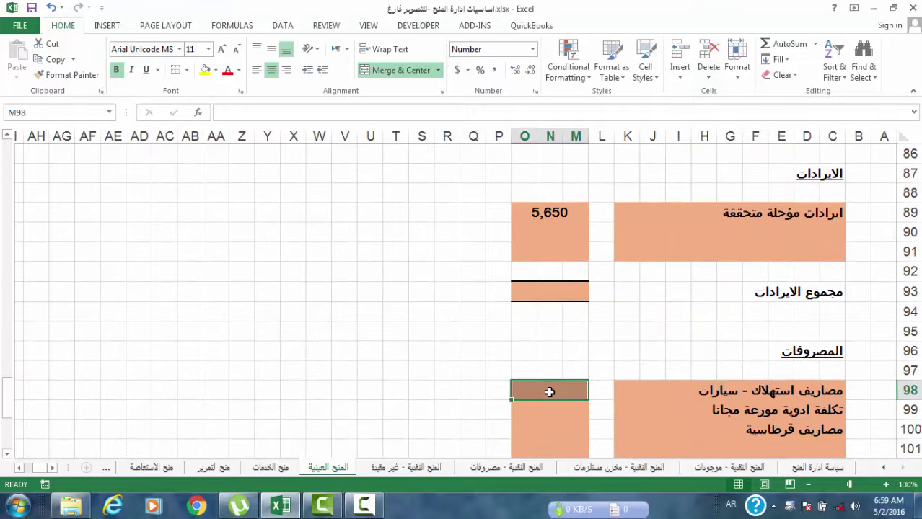
type("=")
scroll(549, 393, "up", 12)
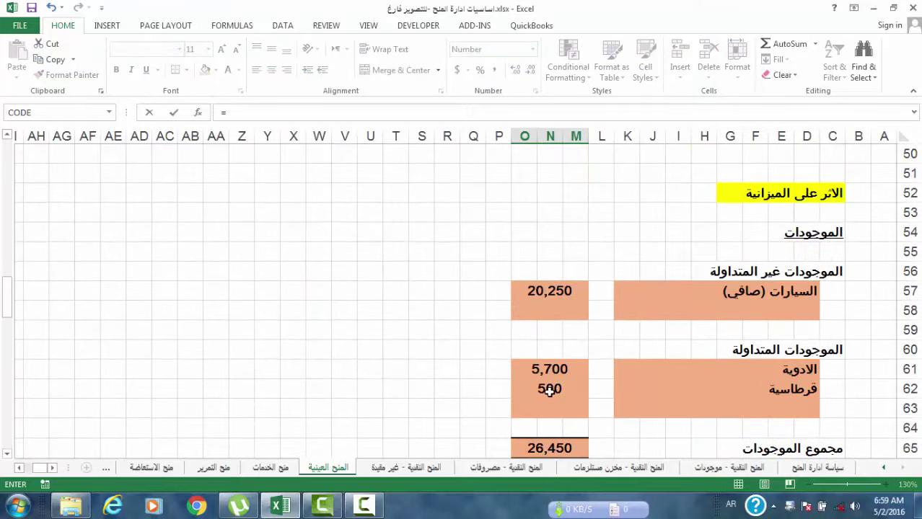
scroll(549, 390, "up", 8)
scroll(613, 400, "up", 1)
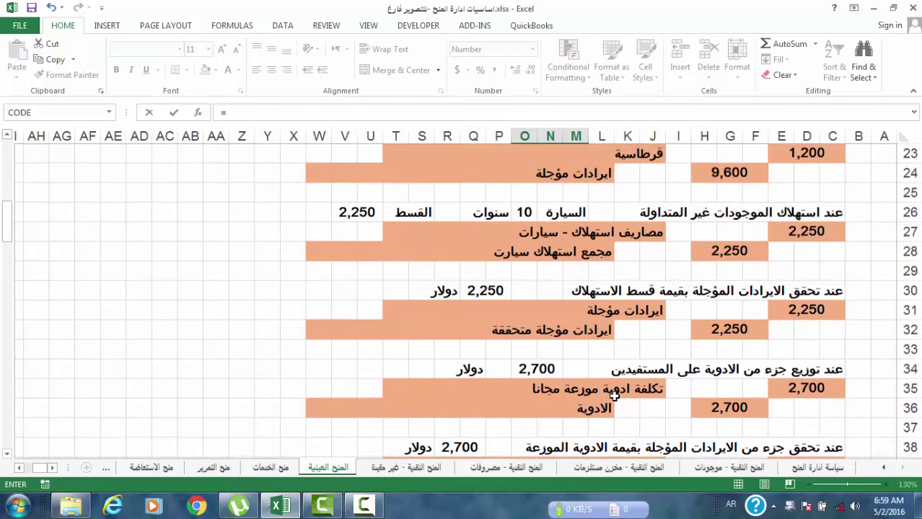
left_click(822, 216)
left_click(819, 230)
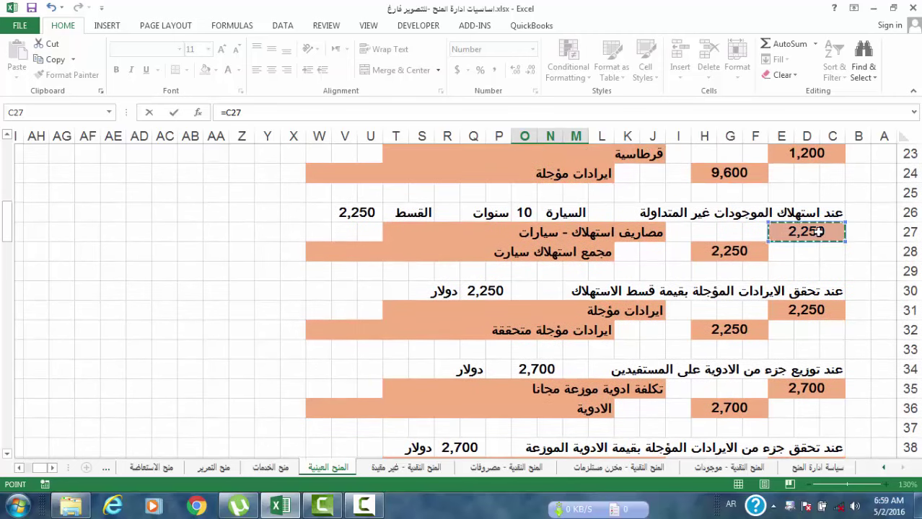
key("Return")
Link the cost of freely distributed medicines in M99 to the journal entry debit in C35
type("=")
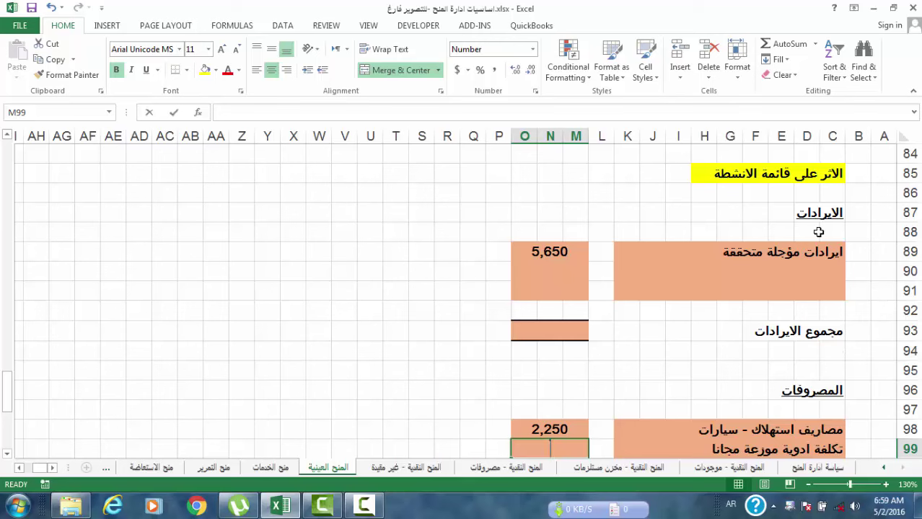
scroll(819, 232, "up", 4)
scroll(819, 231, "up", 13)
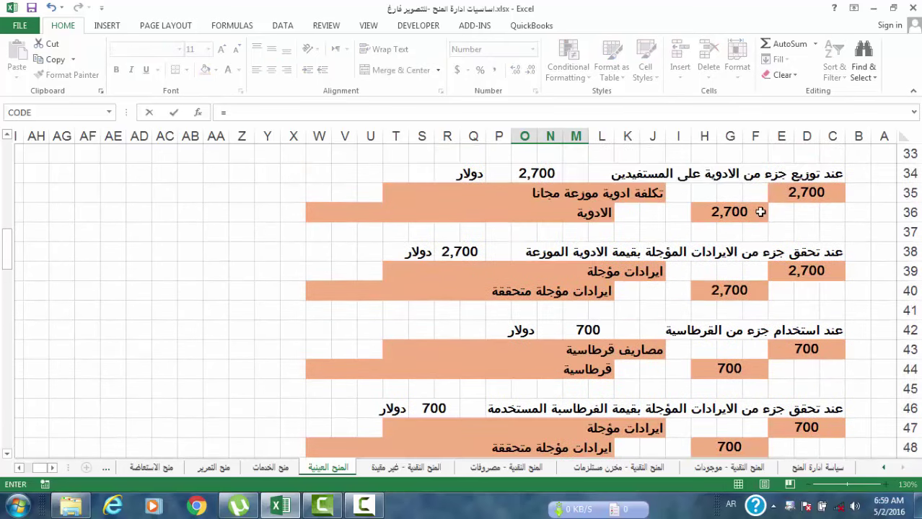
left_click(825, 194)
key("Return")
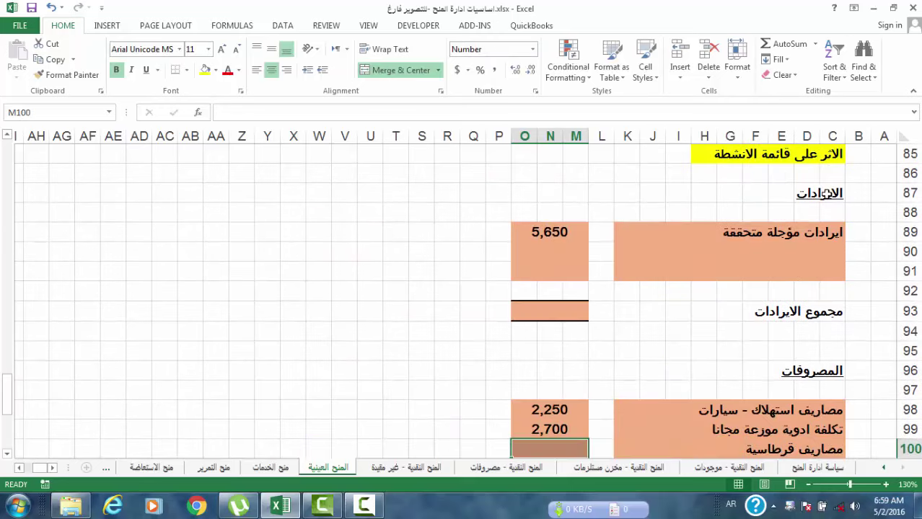
Link the stationery expense amount in M100 to the journal entry debit in C43
type("=")
scroll(822, 193, "up", 18)
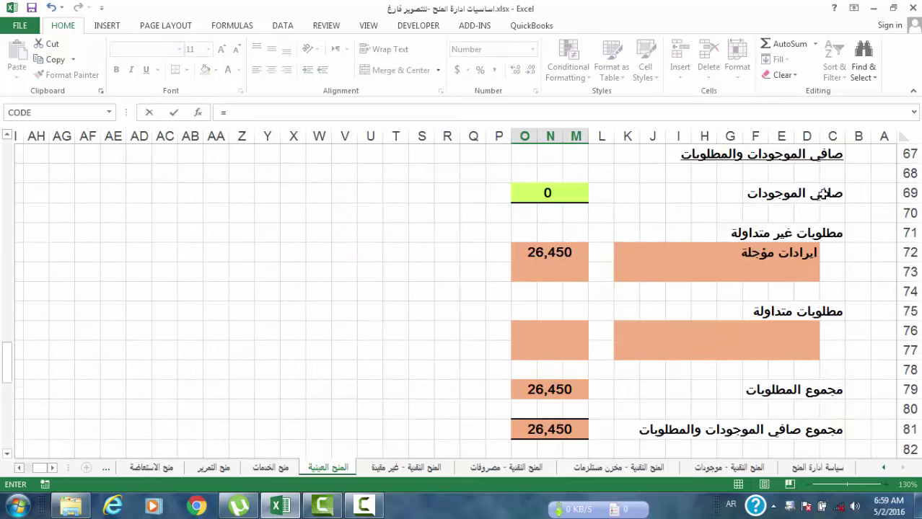
scroll(822, 193, "down", 2)
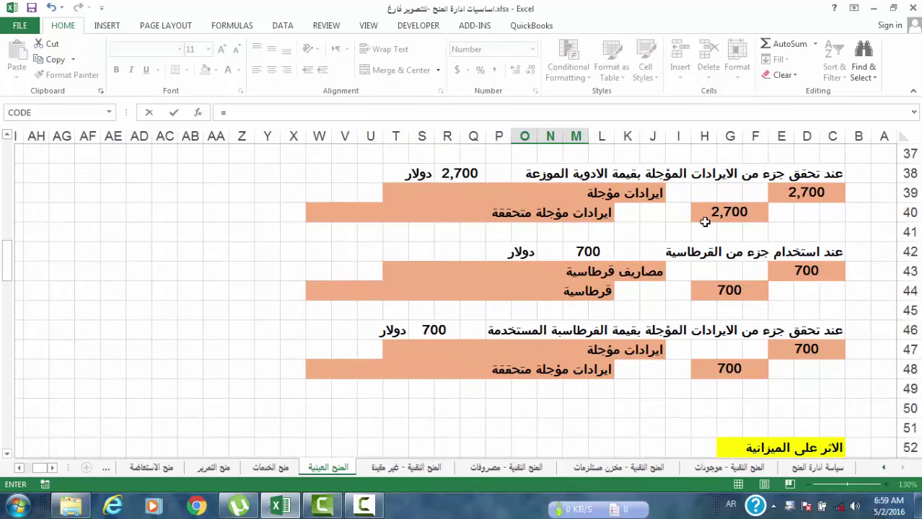
left_click(808, 271)
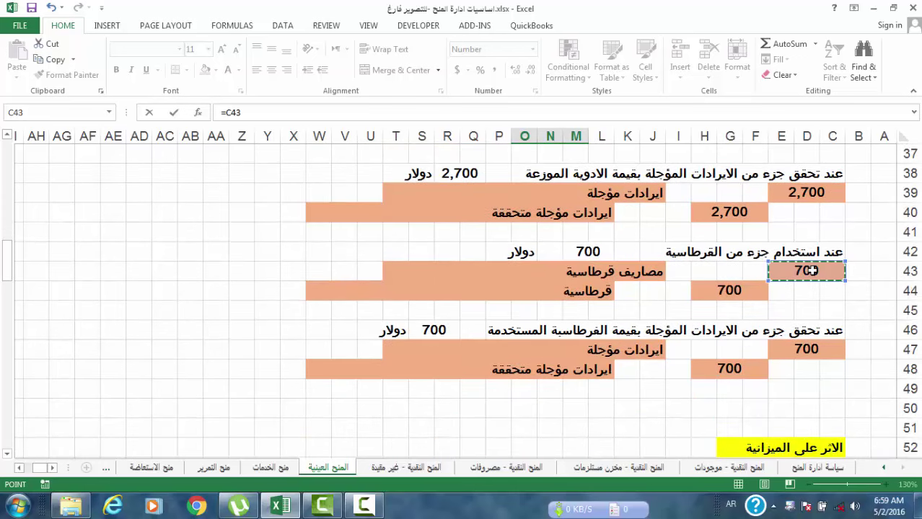
key("Return")
Calculate total expenses in M106 with a SUM over the expense amounts in rows 98 to 104
scroll(627, 394, "down", 6)
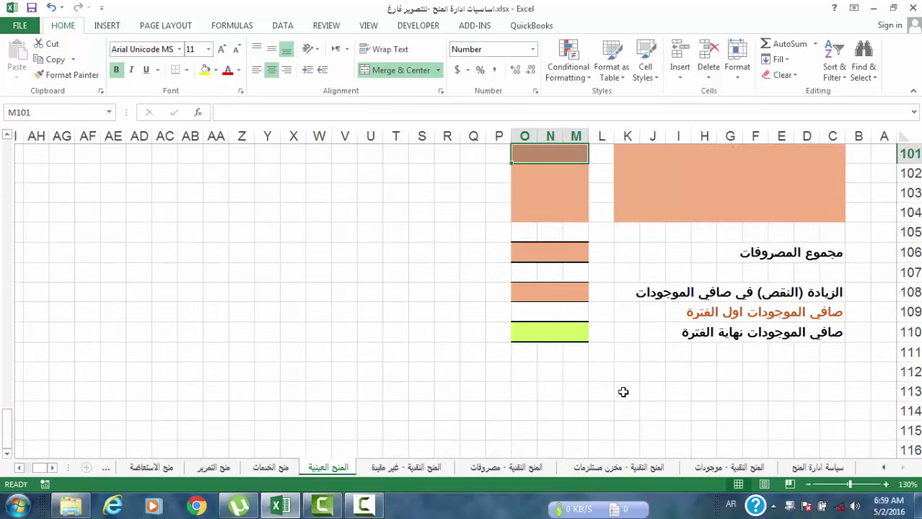
left_click(548, 252)
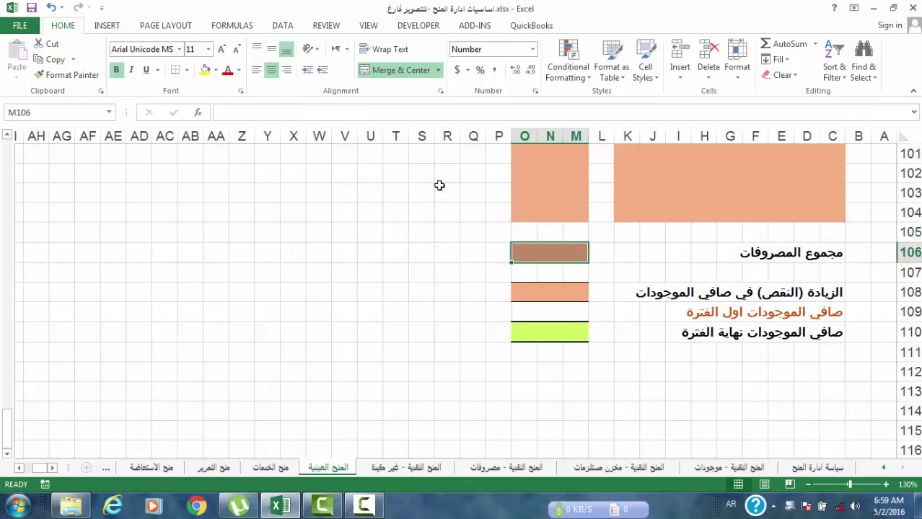
left_click(786, 44)
scroll(633, 369, "up", 5)
scroll(633, 369, "down", 3)
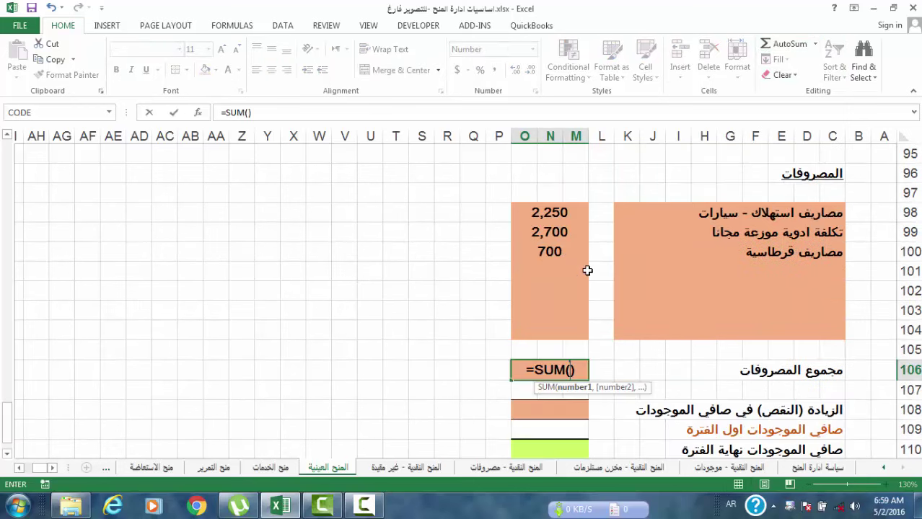
left_click_drag(560, 212, 571, 336)
key("Return")
Calculate total revenues in M93 with the formula =SUM(M89:O92)
scroll(571, 337, "up", 4)
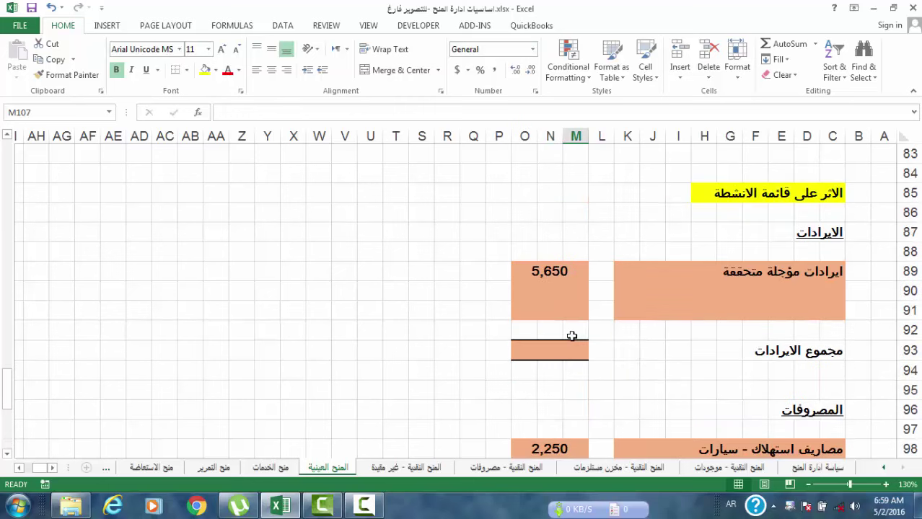
left_click(547, 270)
left_click(573, 346)
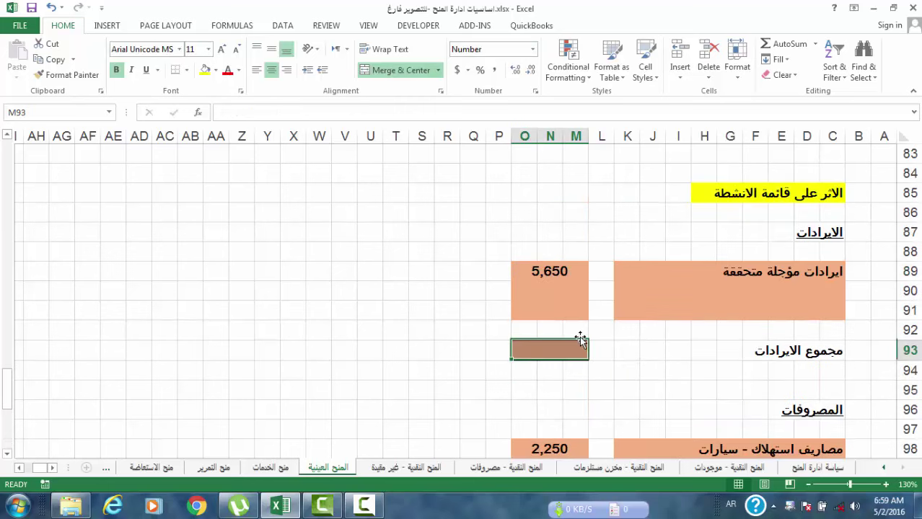
left_click(791, 44)
key("Return")
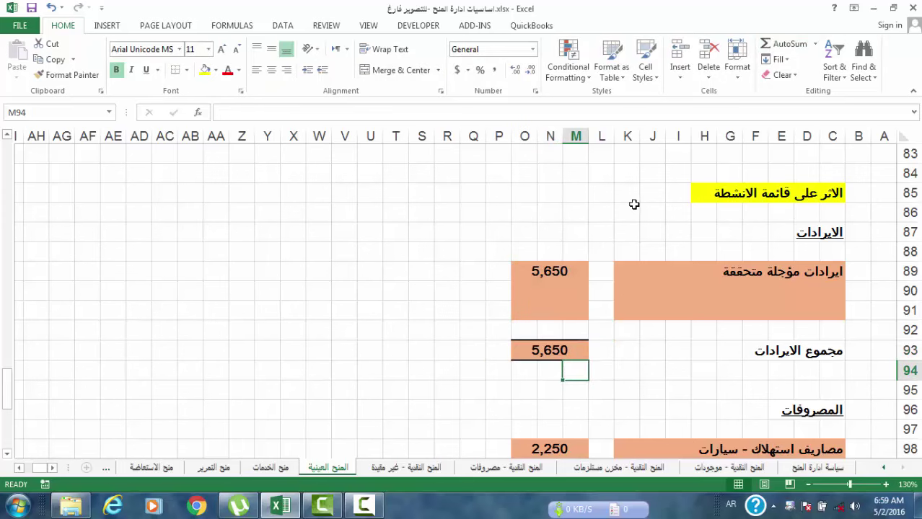
scroll(622, 218, "down", 1)
scroll(622, 217, "down", 1)
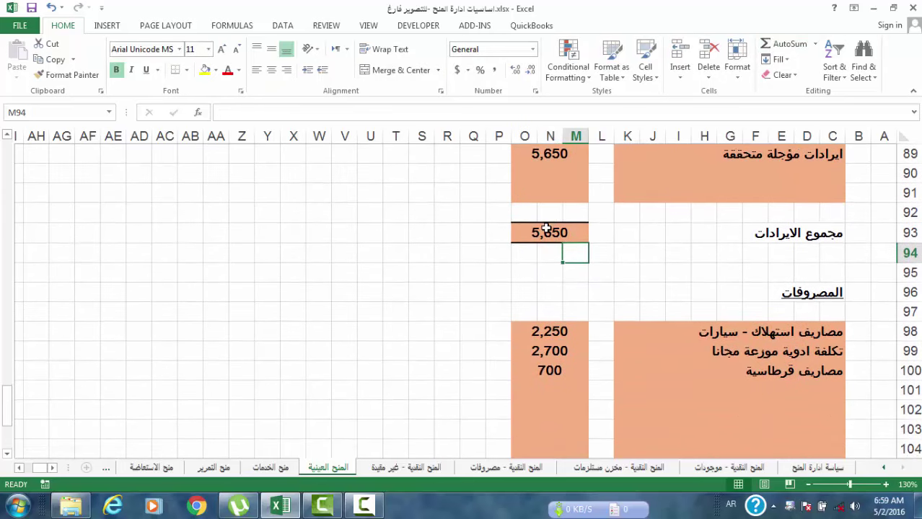
left_click(548, 232)
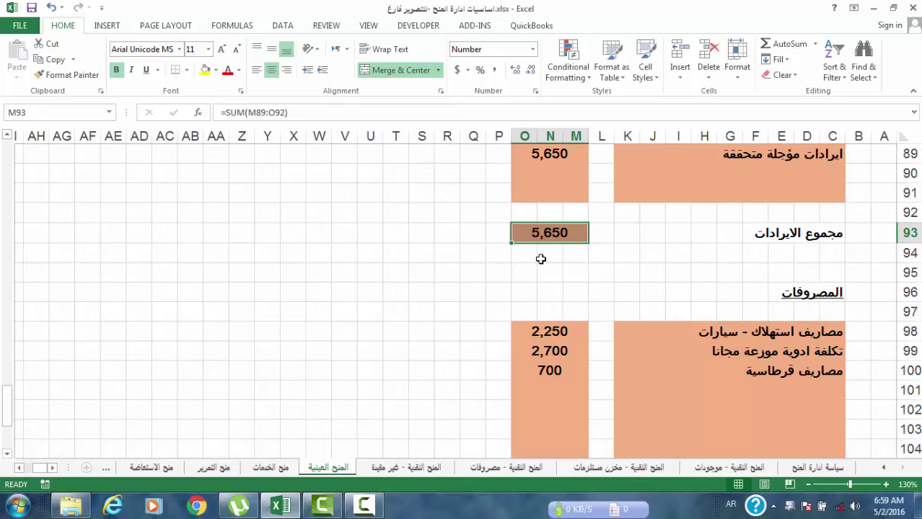
Calculate the increase or decrease in net assets in M108 as total revenues minus total expenses, =M93-M106
scroll(541, 259, "down", 2)
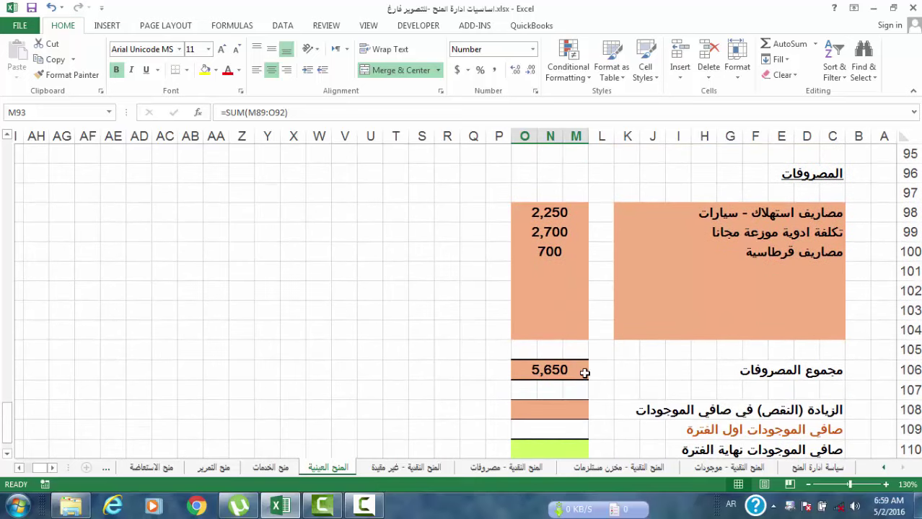
left_click(549, 408)
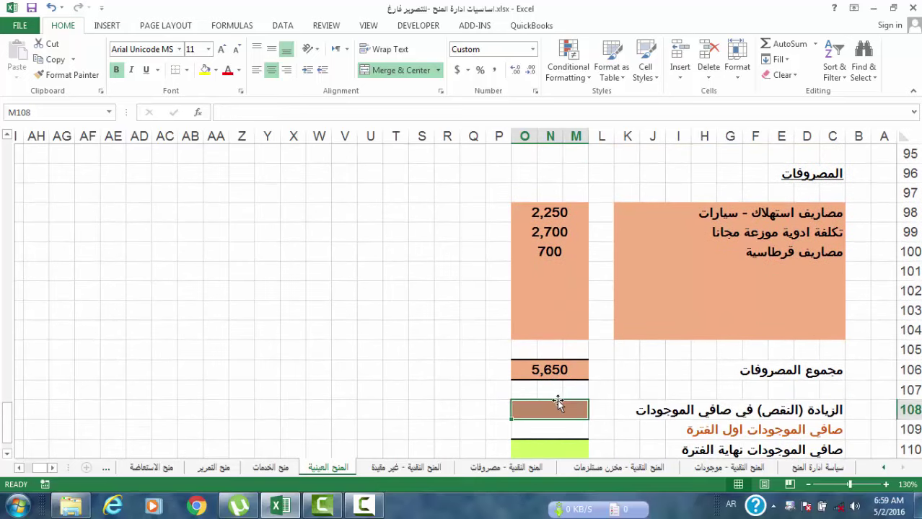
type("=")
scroll(557, 399, "up", 2)
scroll(557, 400, "up", 1)
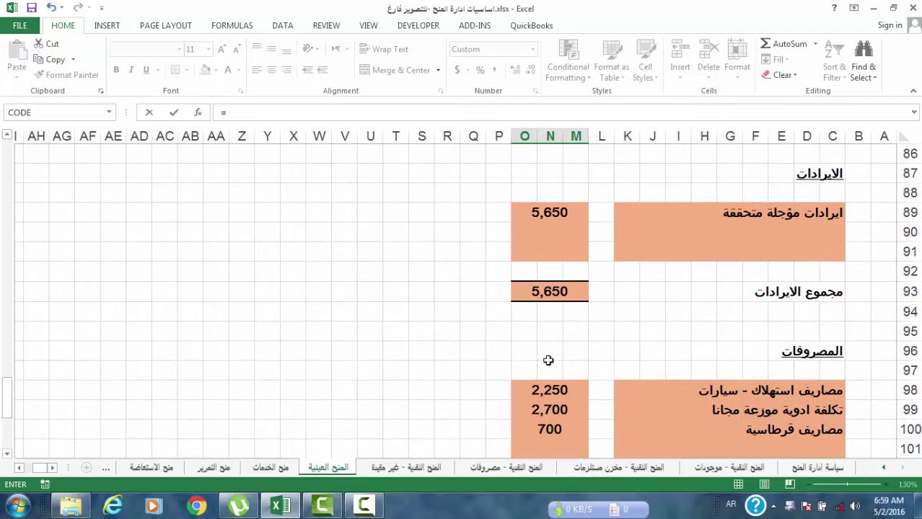
left_click(558, 295)
type("-")
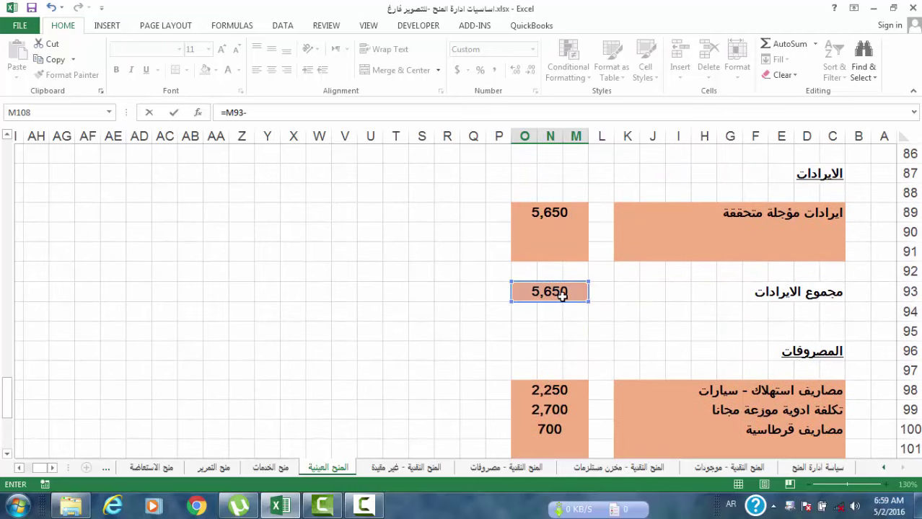
scroll(544, 311, "down", 1)
scroll(549, 358, "down", 2)
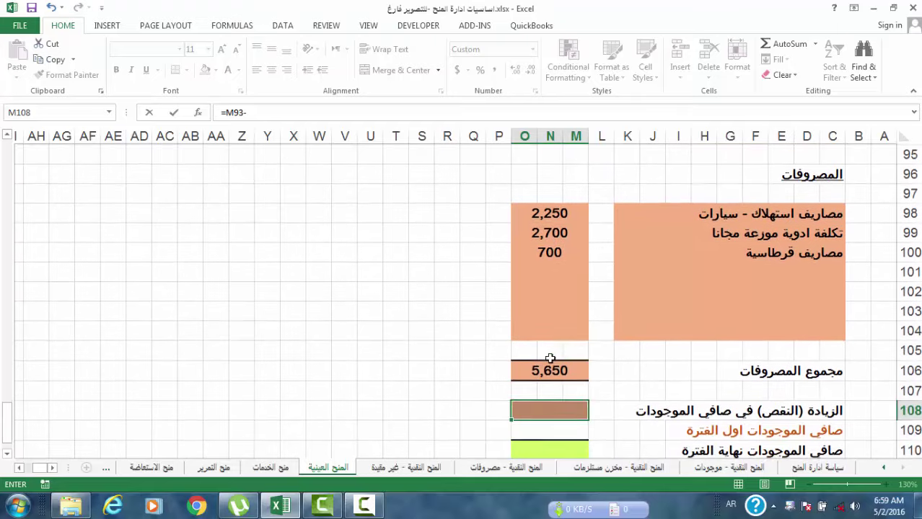
left_click(556, 368)
key("Return")
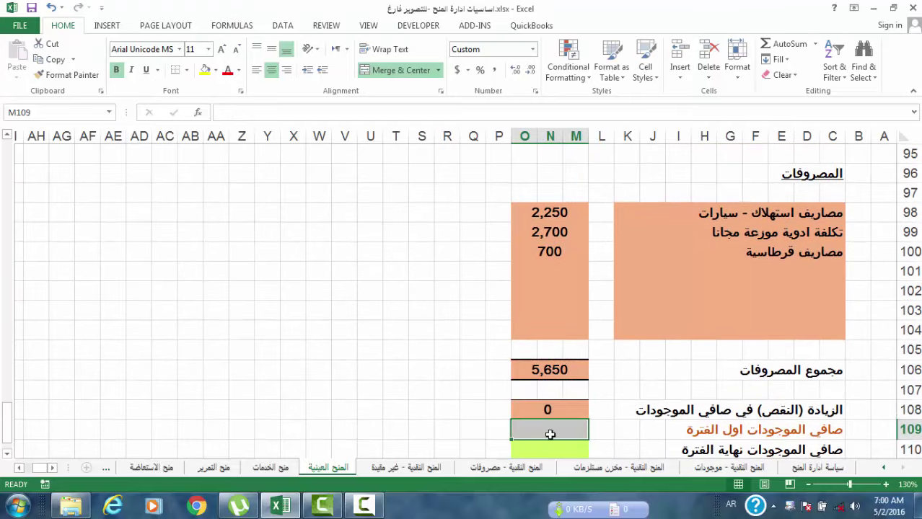
Enter 0 as the opening net assets in M109 and calculate the closing net assets in M110 with =SUM(M108:O109)
type("0")
key("Return")
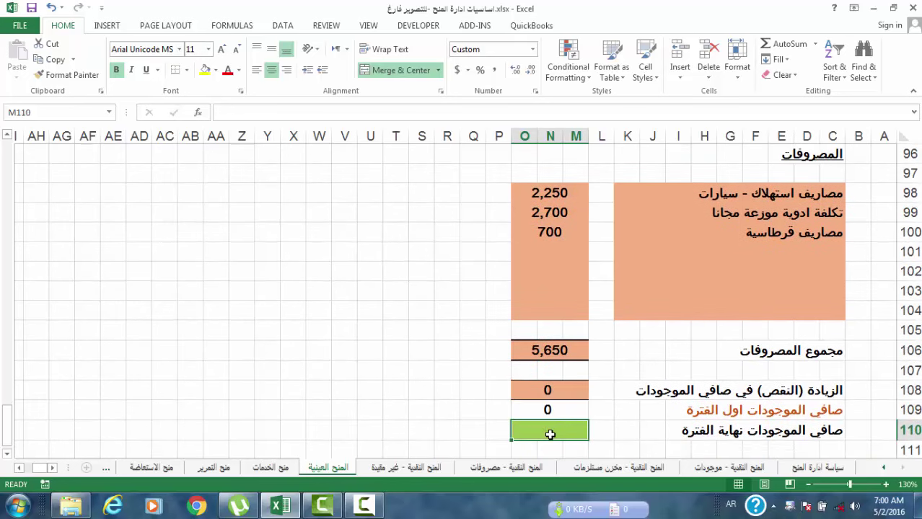
left_click(785, 44)
key("Return")
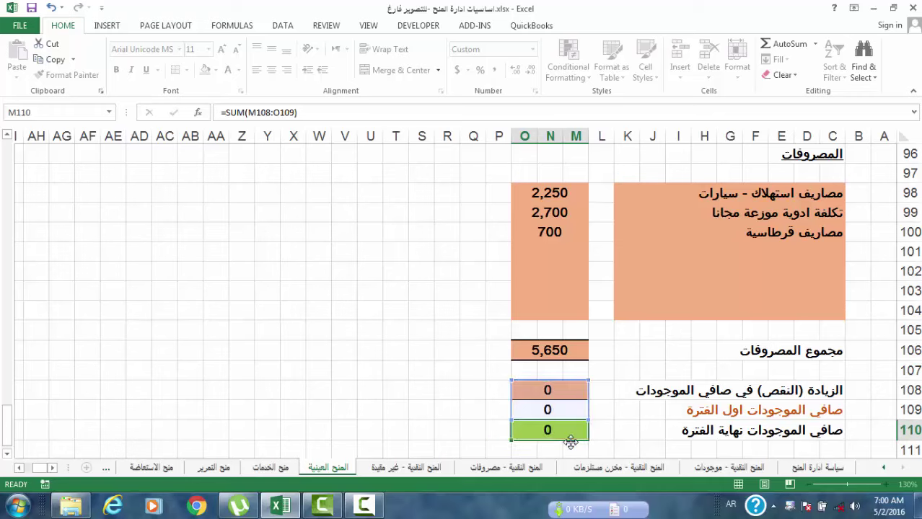
left_click(541, 411)
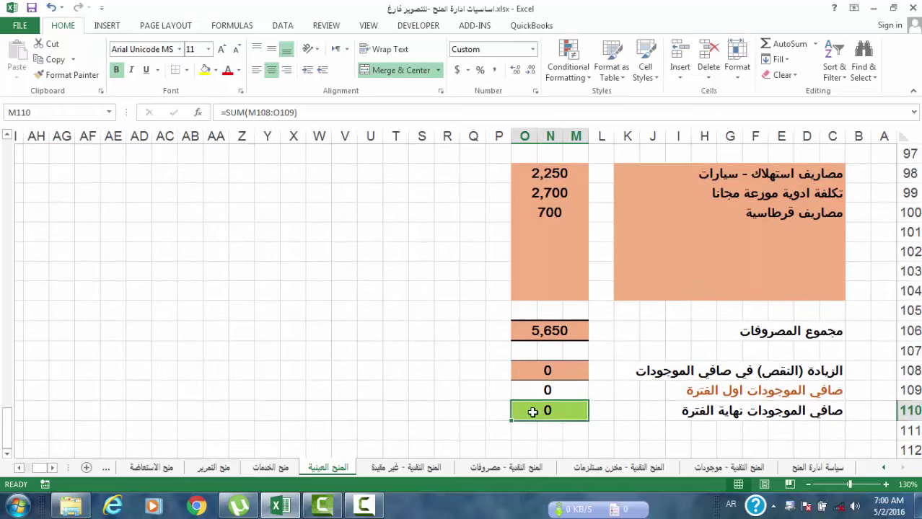
Compare the net assets in M69 of the balance sheet section with the closing net assets in M110
scroll(526, 412, "up", 20)
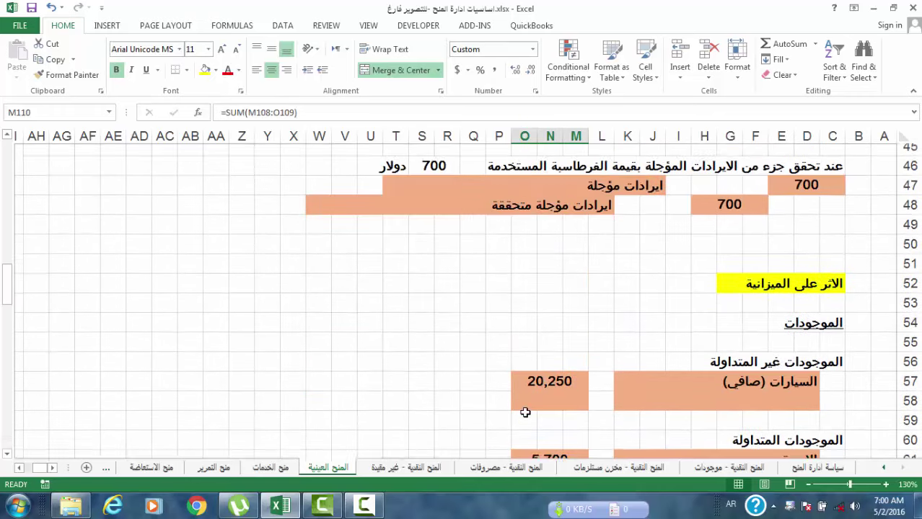
scroll(525, 412, "down", 5)
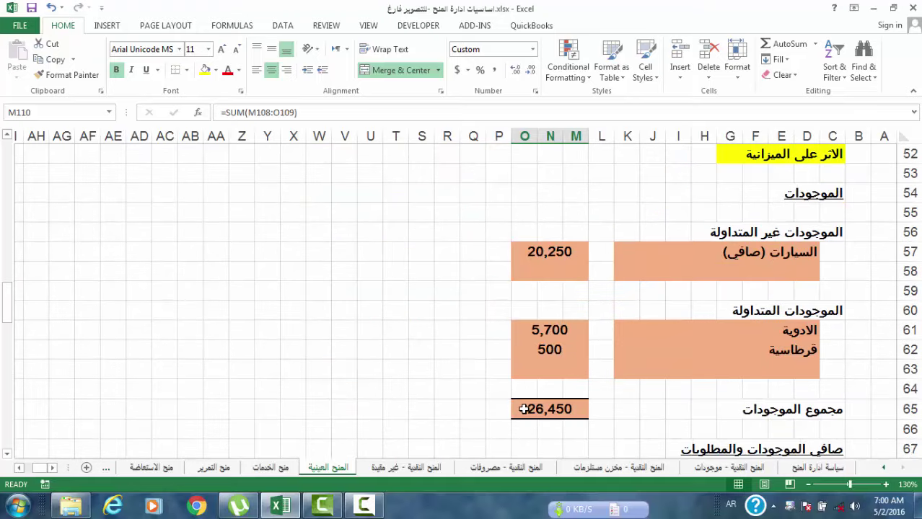
scroll(524, 409, "down", 2)
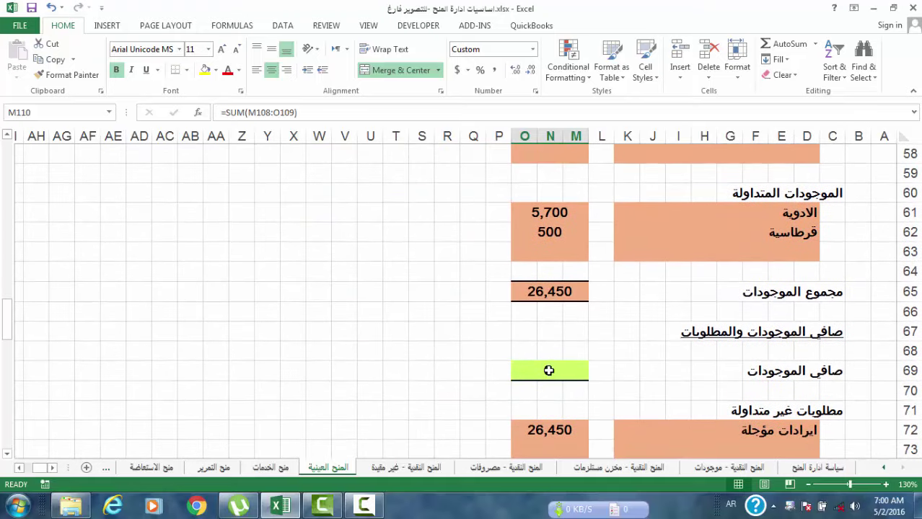
left_click(548, 370)
scroll(543, 406, "down", 16)
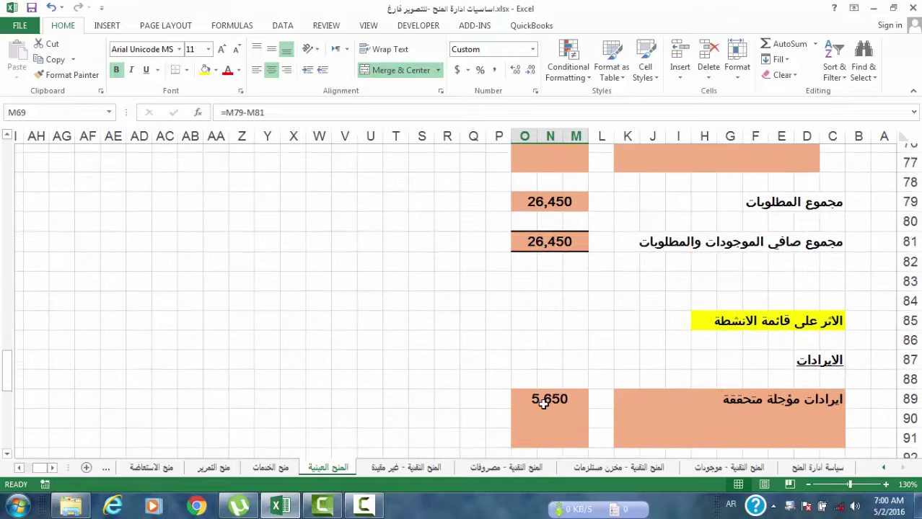
left_click(571, 238)
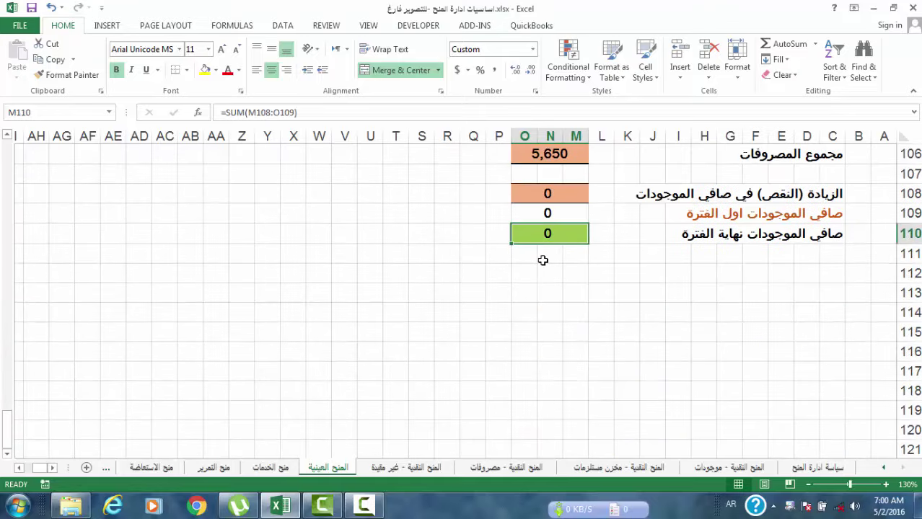
left_click(368, 505)
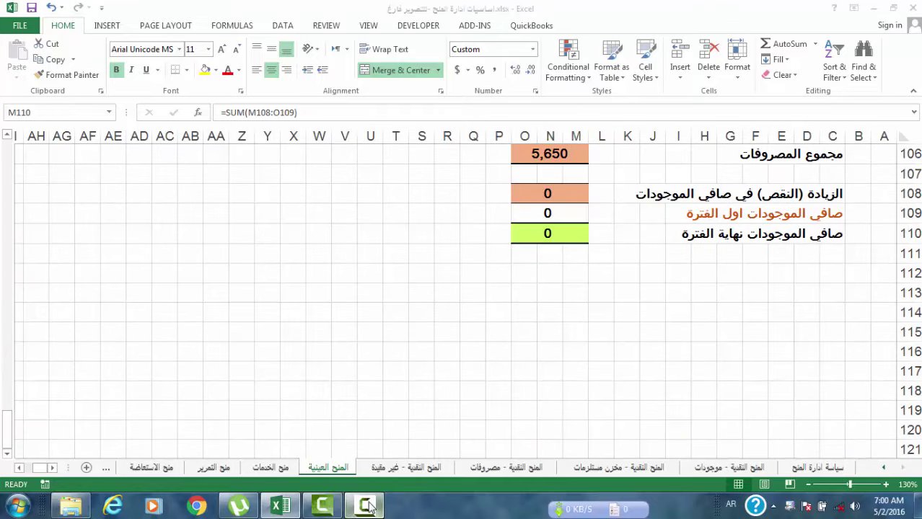